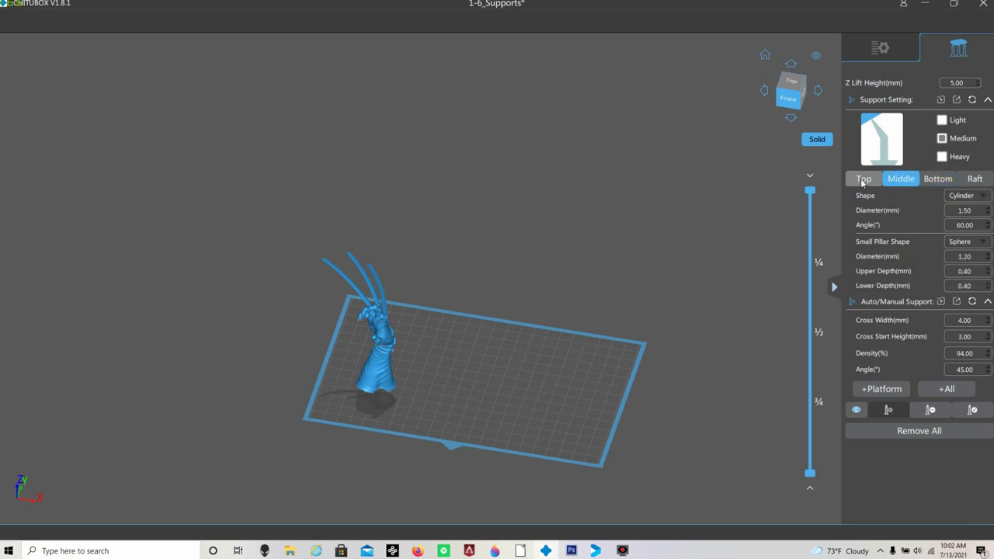
Step: Switch the support preset to Heavy, with 12 mm platform touch and 2 mm contact diameter
click(942, 158)
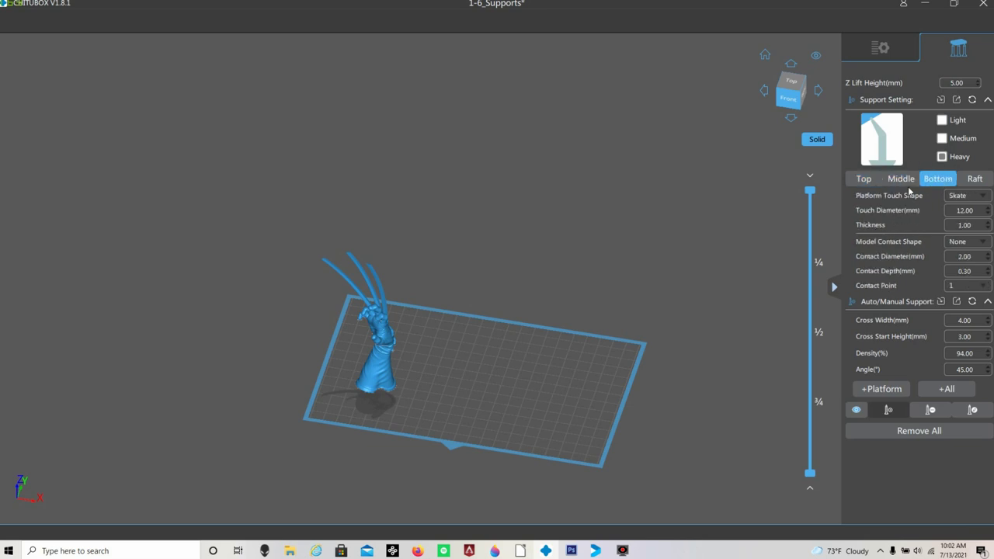
Step: View all figure parts, then isolate the hand and orbit around its forearm and platform
click(877, 51)
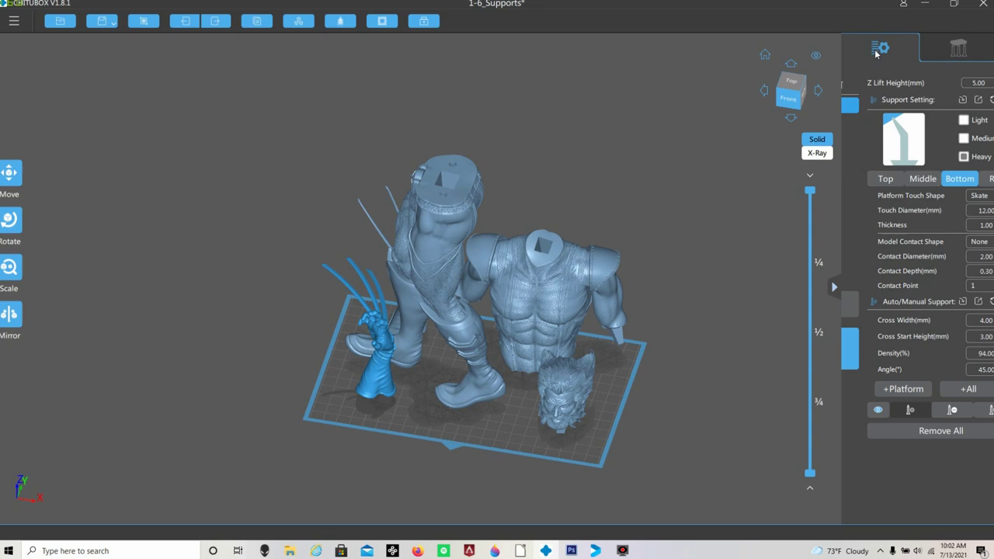
drag(708, 310, 800, 342)
click(959, 48)
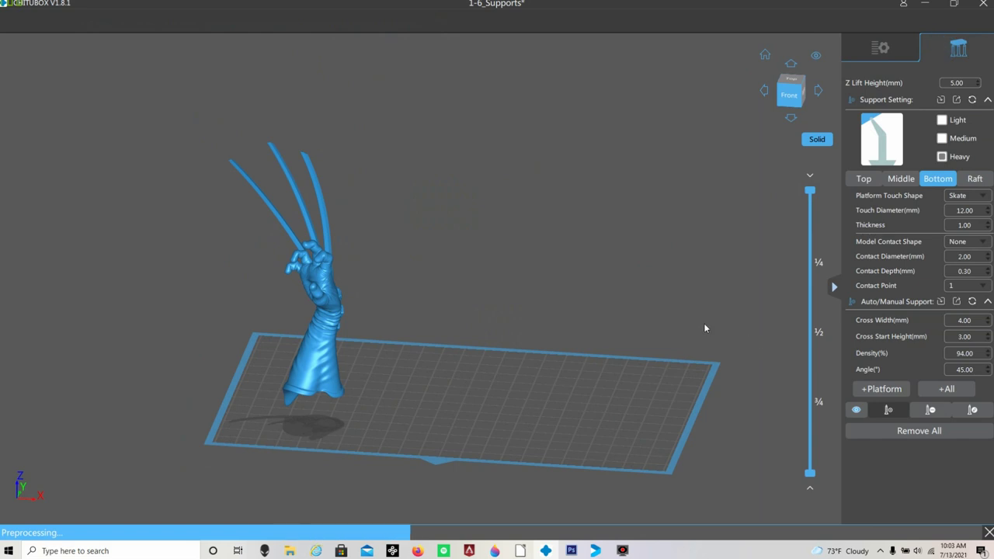
drag(705, 328, 669, 322)
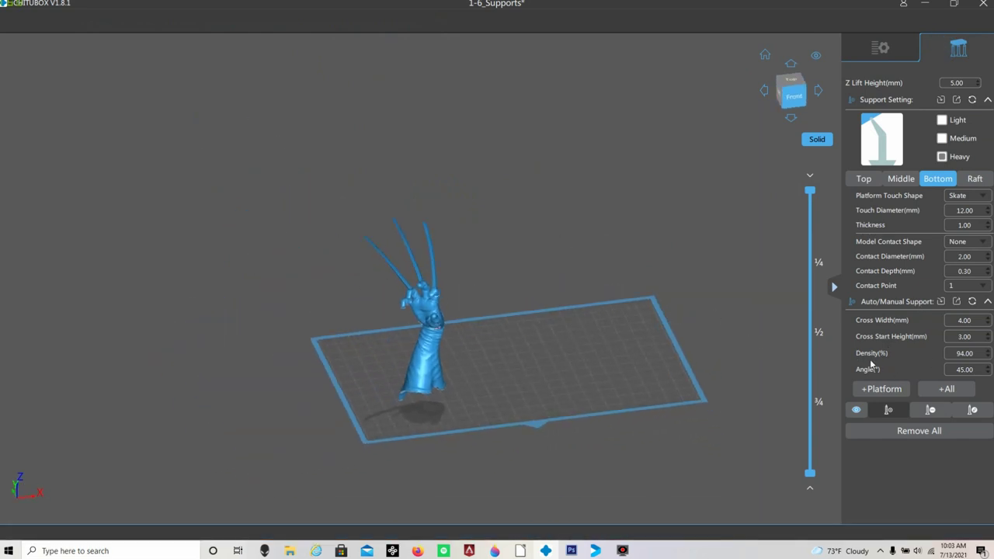
drag(474, 432, 540, 237)
scroll(441, 150, up, 5)
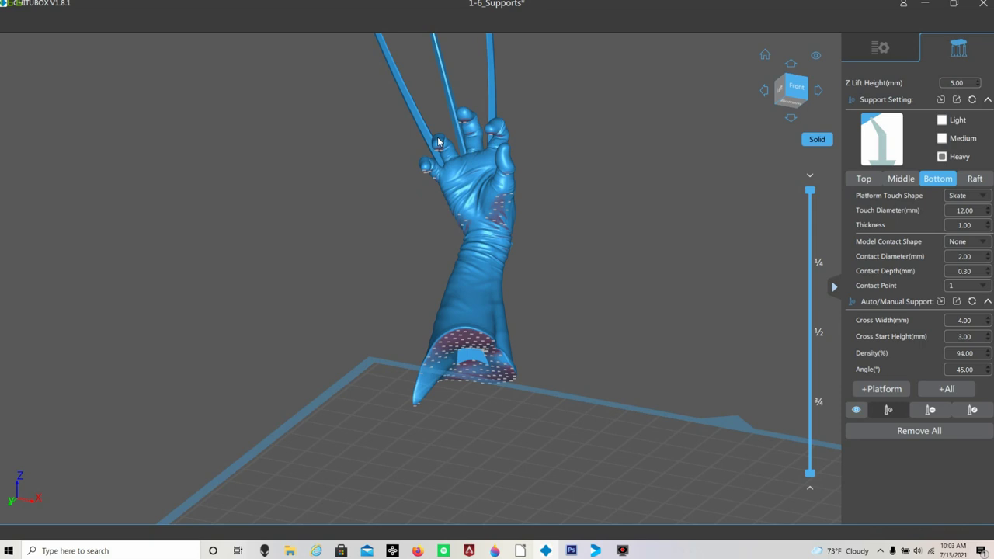
scroll(716, 328, down, 2)
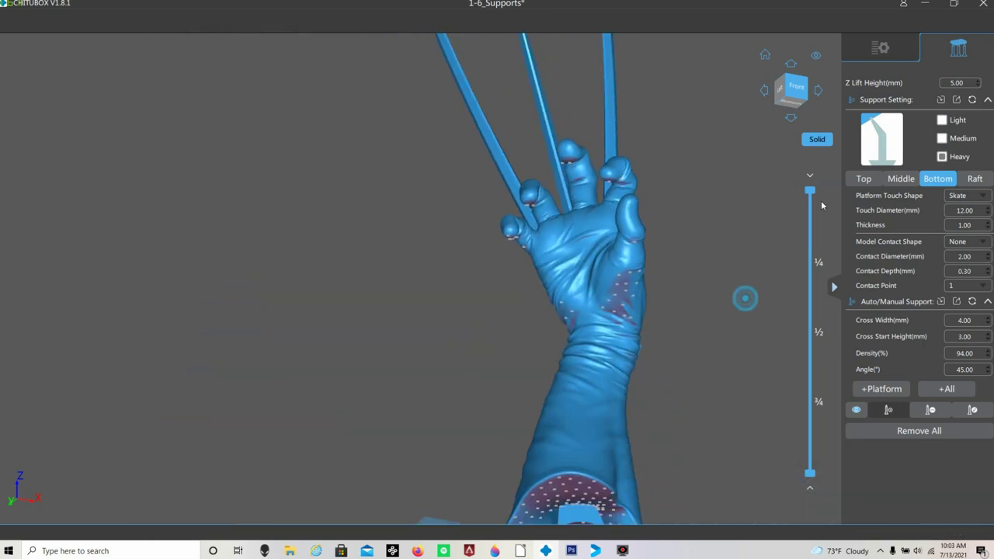
drag(746, 298, 717, 358)
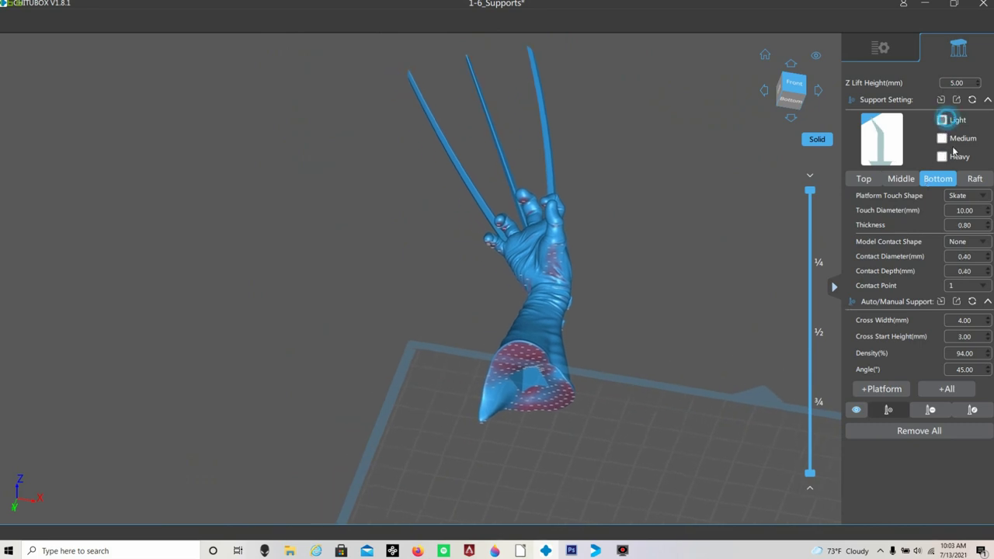
Step: Auto-generate trial supports for the whole hand and view them from the front
click(947, 388)
right_drag(657, 386, 673, 348)
scroll(533, 249, up, 3)
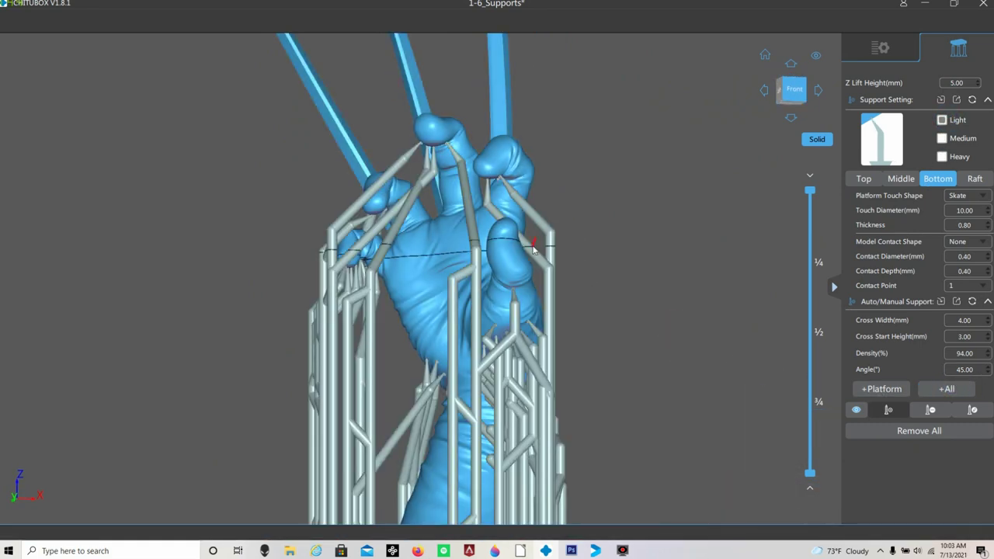
scroll(533, 249, up, 3)
scroll(640, 213, down, 3)
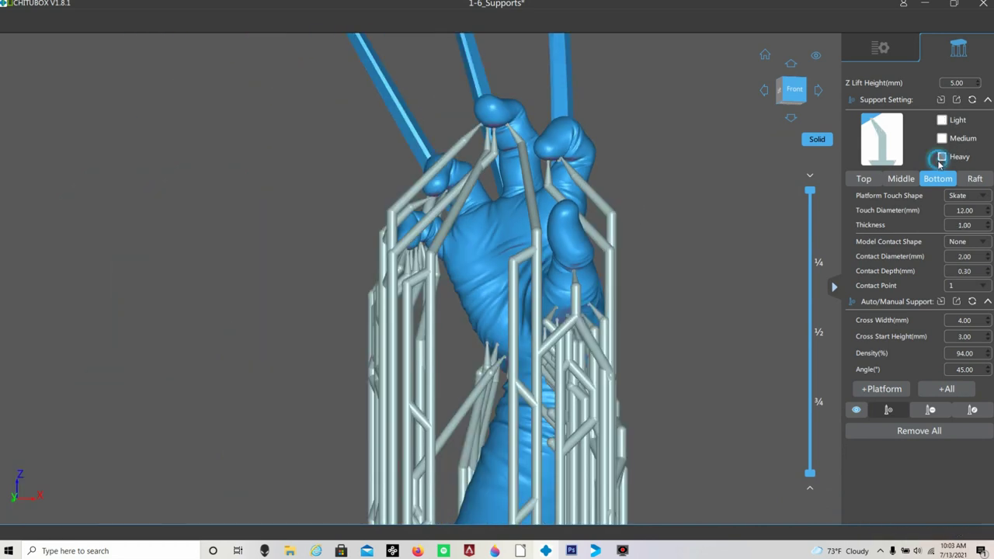
Step: Regenerate the hand's supports with the Heavy preset, replacing the existing ones
click(947, 389)
click(459, 299)
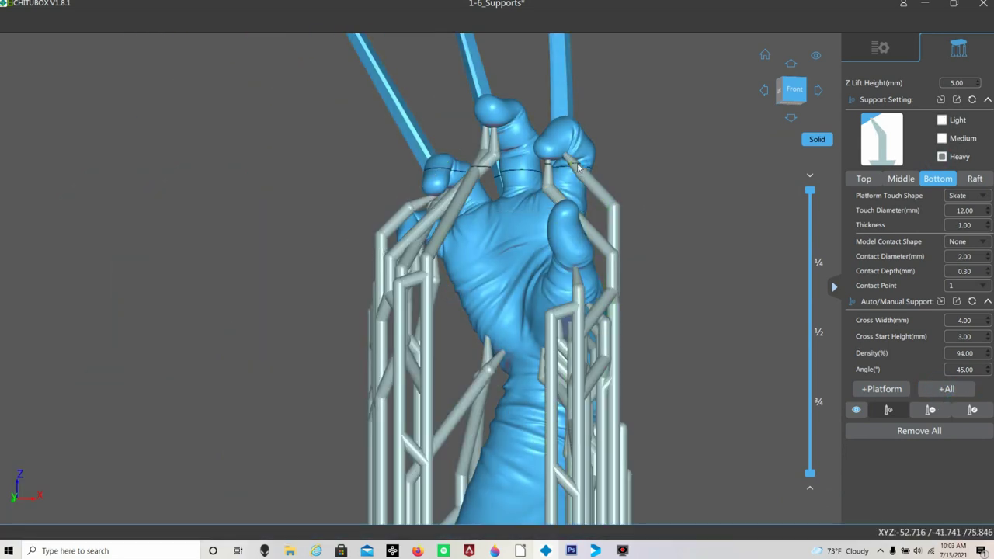
scroll(720, 339, down, 3)
drag(759, 348, 748, 337)
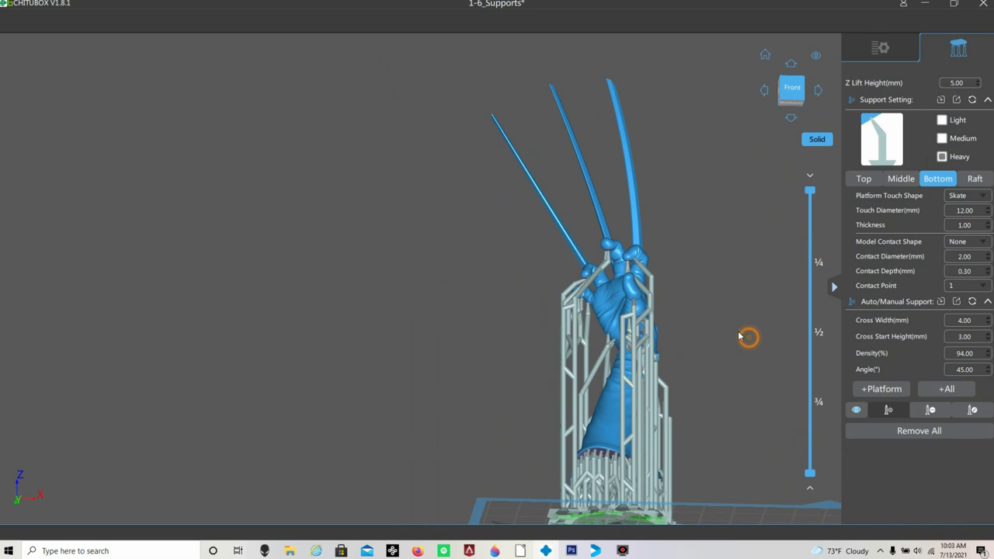
Step: Remove all supports from the hand, leaving it bare
click(956, 433)
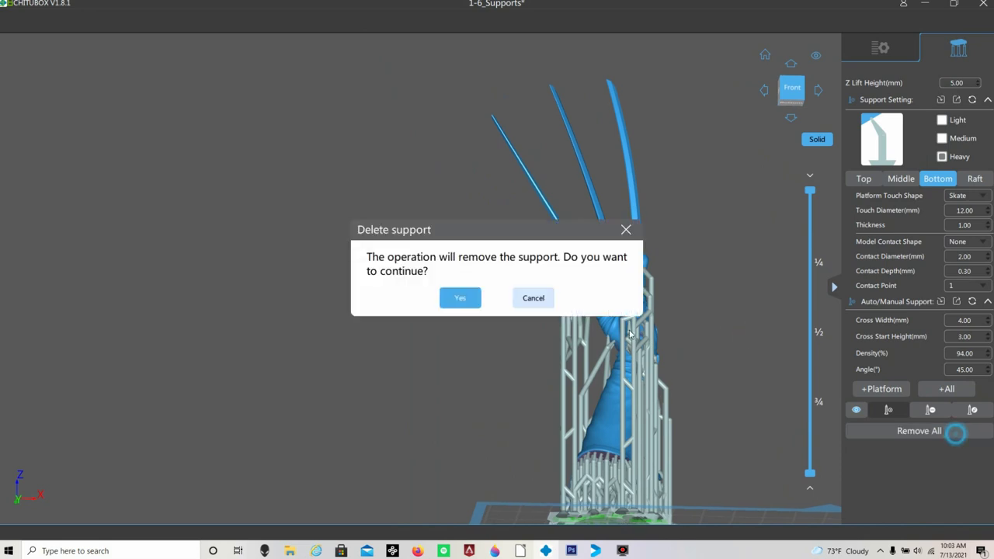
click(458, 298)
drag(771, 376, 690, 323)
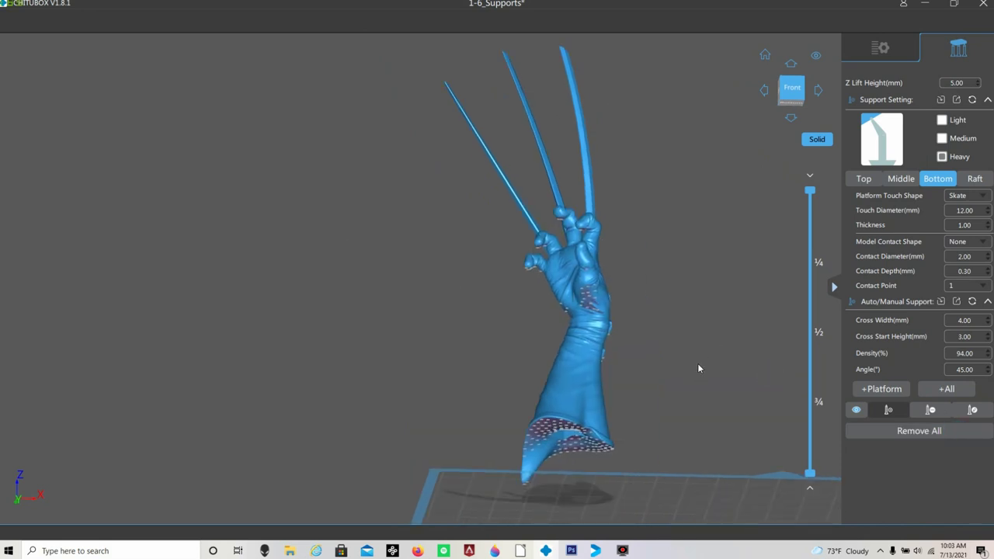
scroll(698, 363, up, 5)
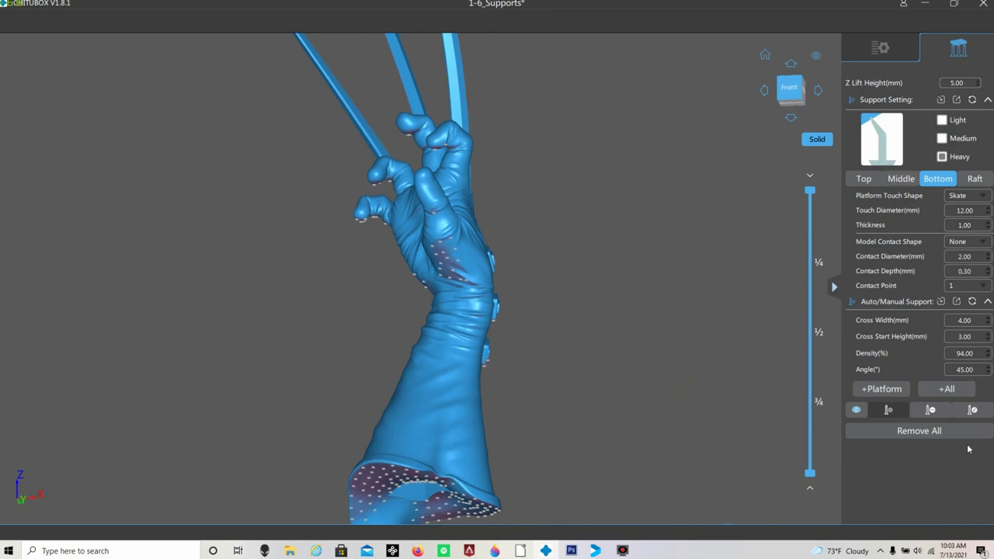
Step: Auto-generate Heavy supports for the hand and inspect them from the side and below
click(944, 388)
drag(589, 368, 923, 349)
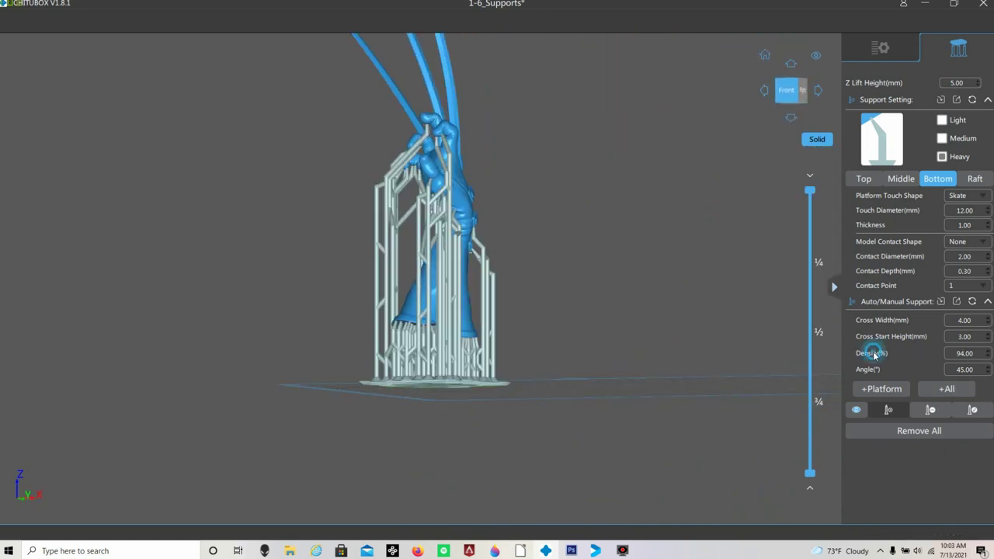
drag(535, 336, 355, 337)
scroll(596, 373, up, 5)
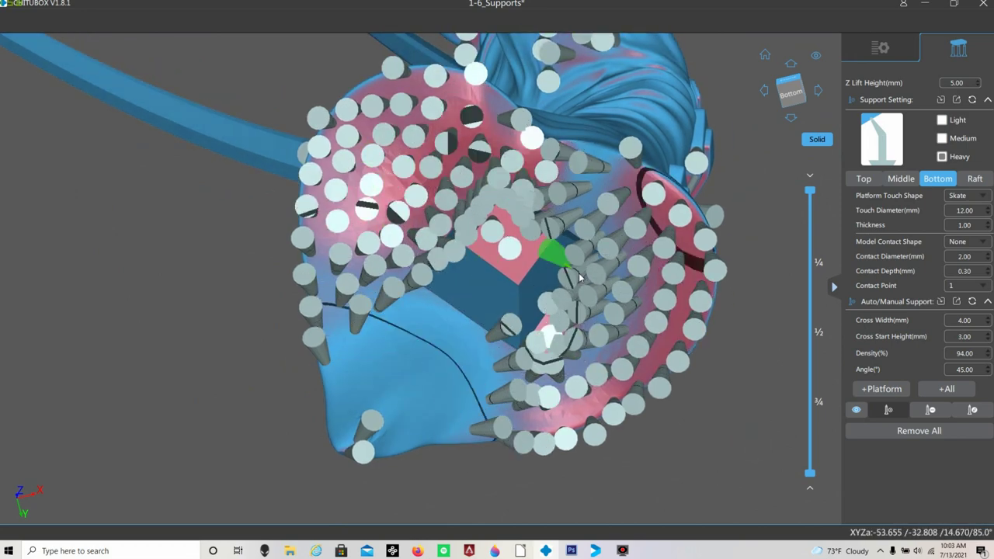
scroll(659, 354, down, 5)
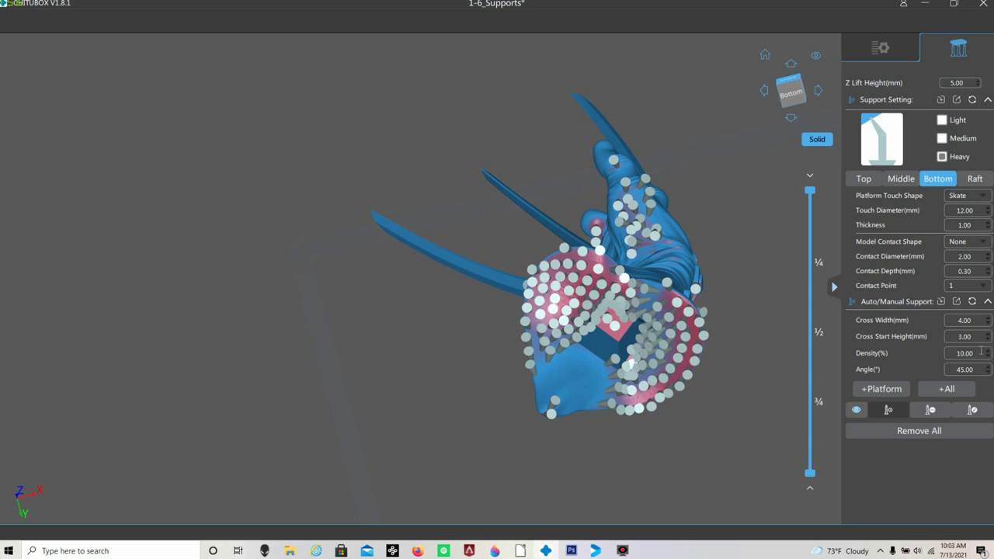
Step: Regenerate the hand's supports at 10% density, replacing the previous set
click(901, 391)
click(934, 391)
click(461, 295)
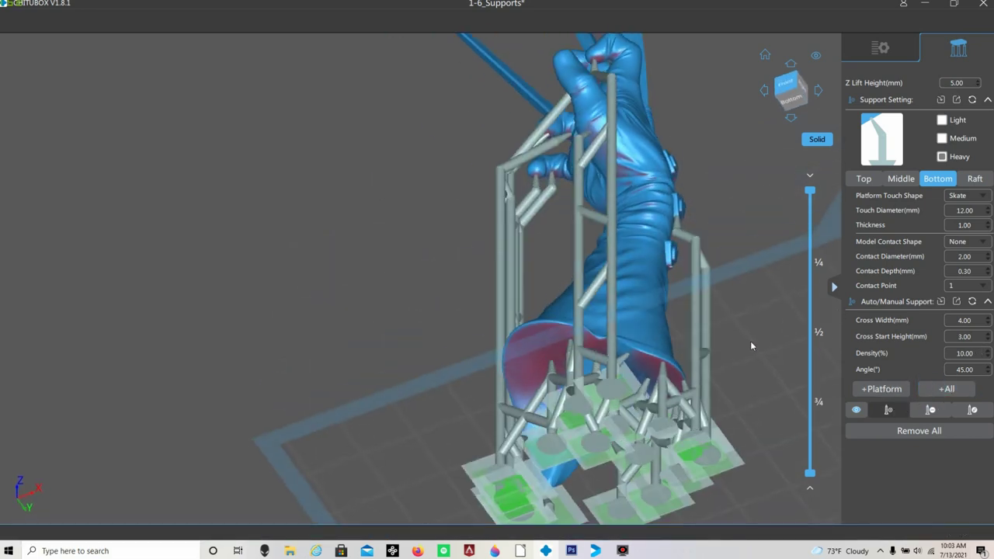
right_drag(750, 341, 753, 289)
right_drag(624, 135, 708, 258)
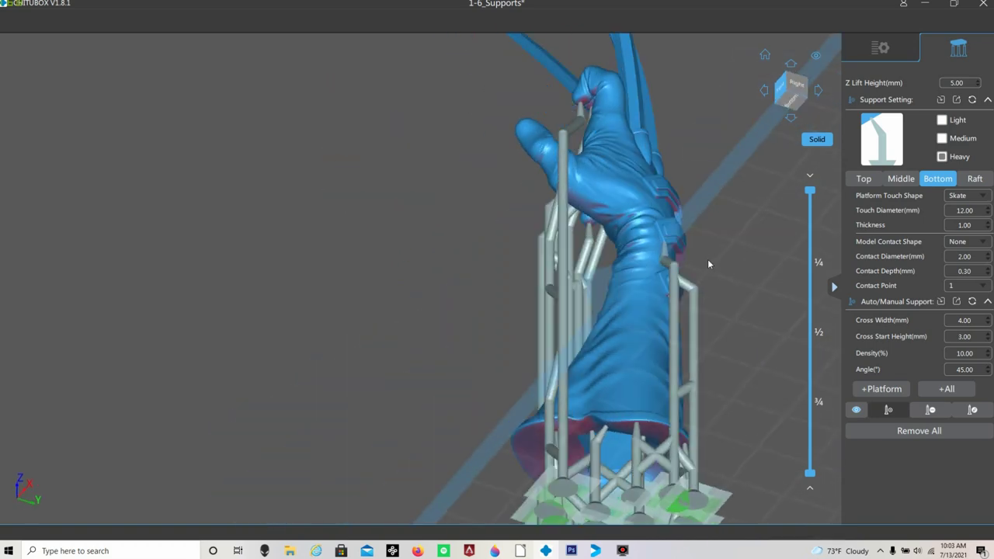
scroll(675, 265, up, 3)
scroll(688, 281, down, 1)
Step: Preview the supported hand only up to a lower layer
drag(811, 190, 815, 262)
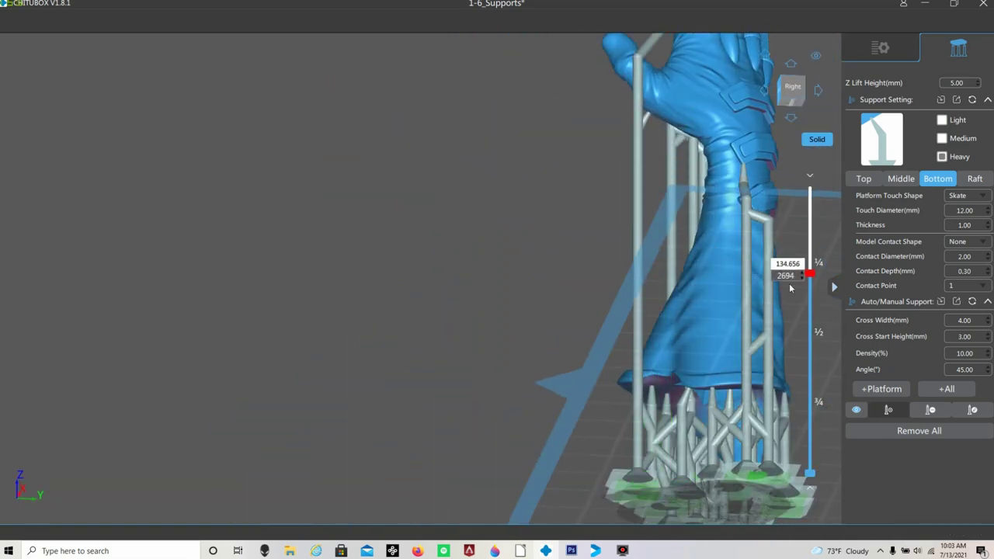
scroll(549, 274, down, 3)
right_drag(549, 274, 751, 336)
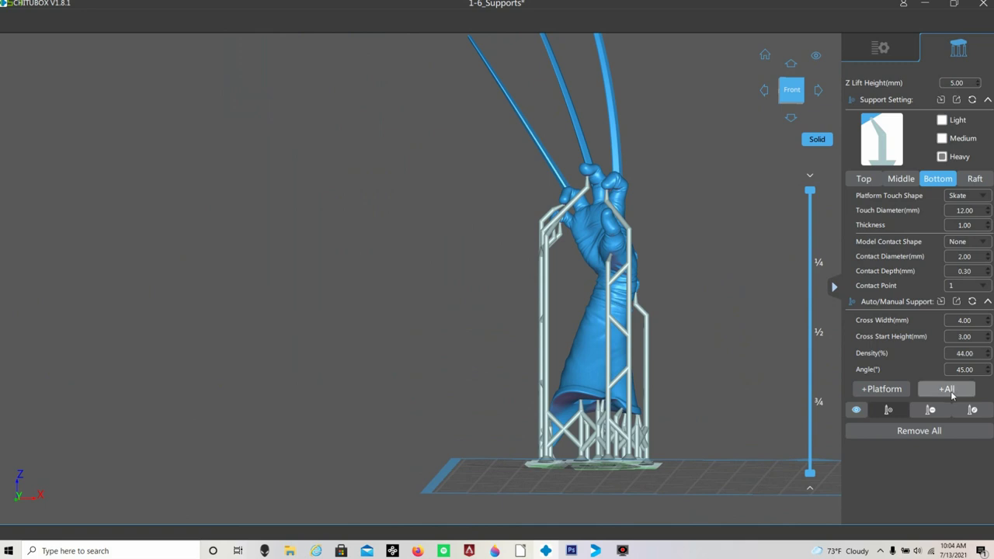
Step: Regenerate the hand's supports at 44% density and view them from below
click(953, 395)
click(455, 301)
right_drag(727, 380, 725, 308)
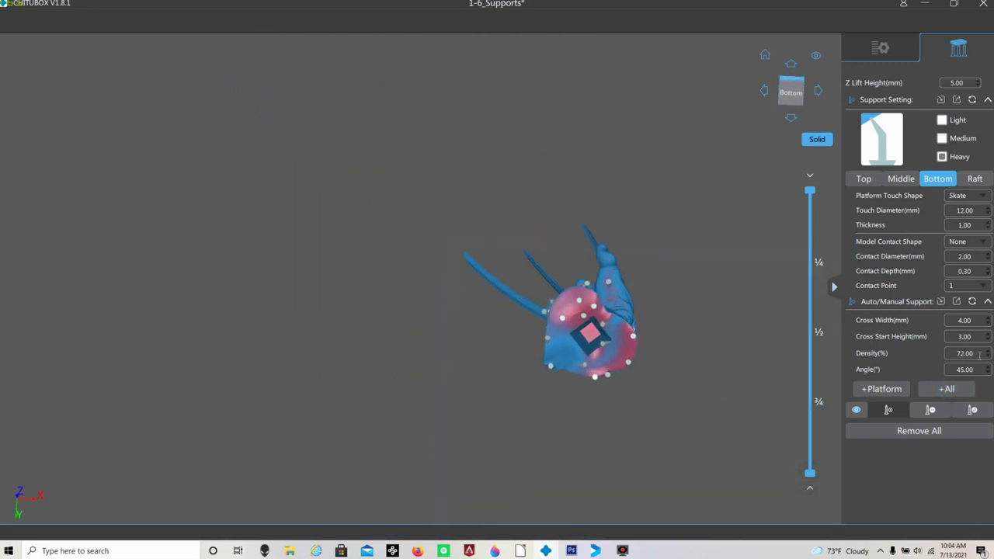
Step: Regenerate the hand's supports at 72% density
click(948, 389)
click(459, 299)
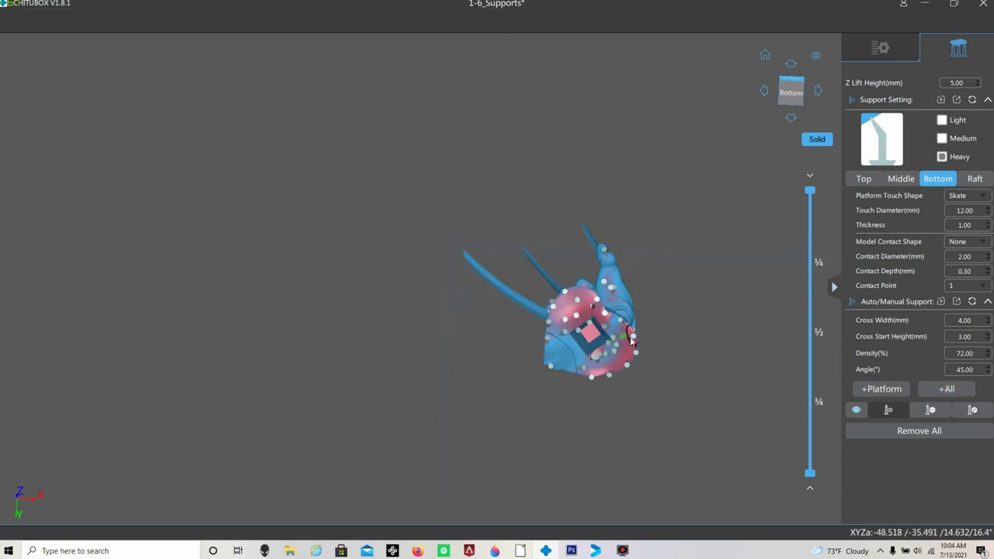
scroll(699, 347, up, 5)
right_drag(699, 346, 685, 254)
middle_drag(685, 254, 748, 330)
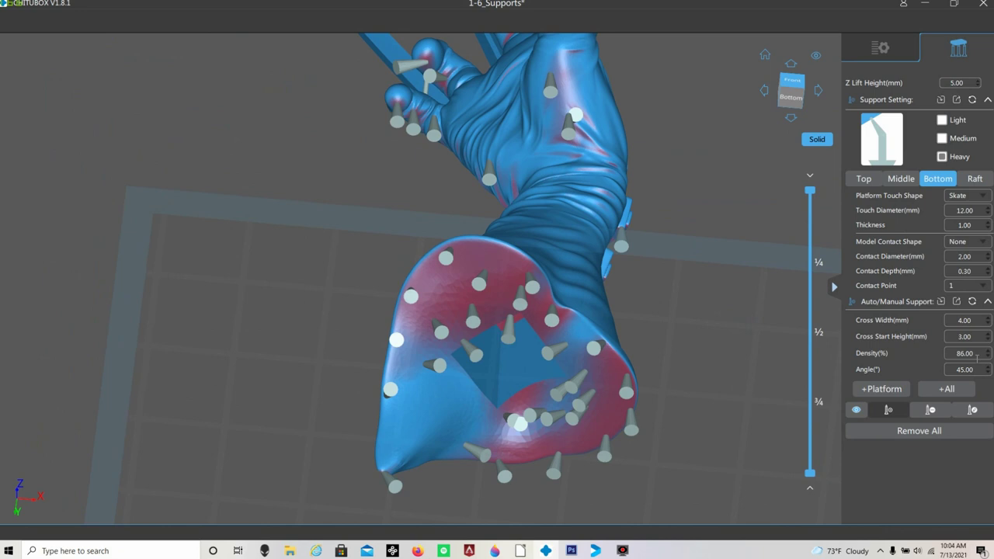
Step: Add platform supports to the hand, then regenerate supports across the whole part
click(882, 389)
click(461, 297)
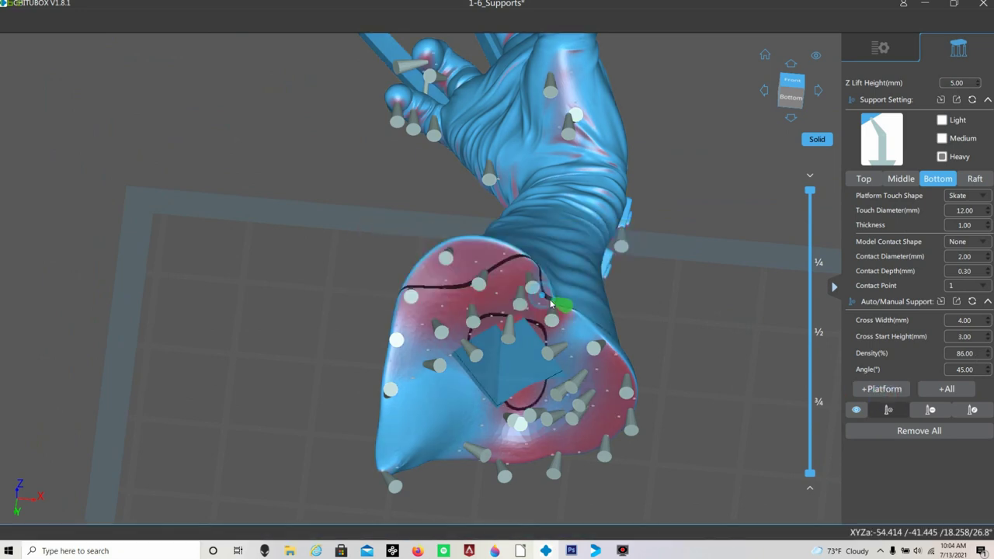
click(929, 388)
click(483, 295)
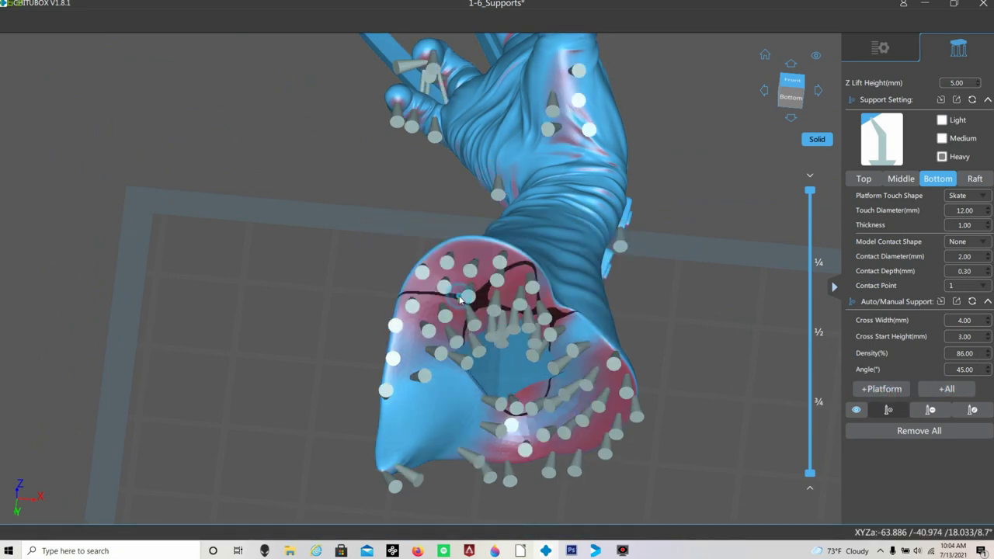
mouse_move(725, 337)
right_down()
mouse_move(739, 303)
mouse_move(729, 319)
mouse_move(738, 327)
right_up()
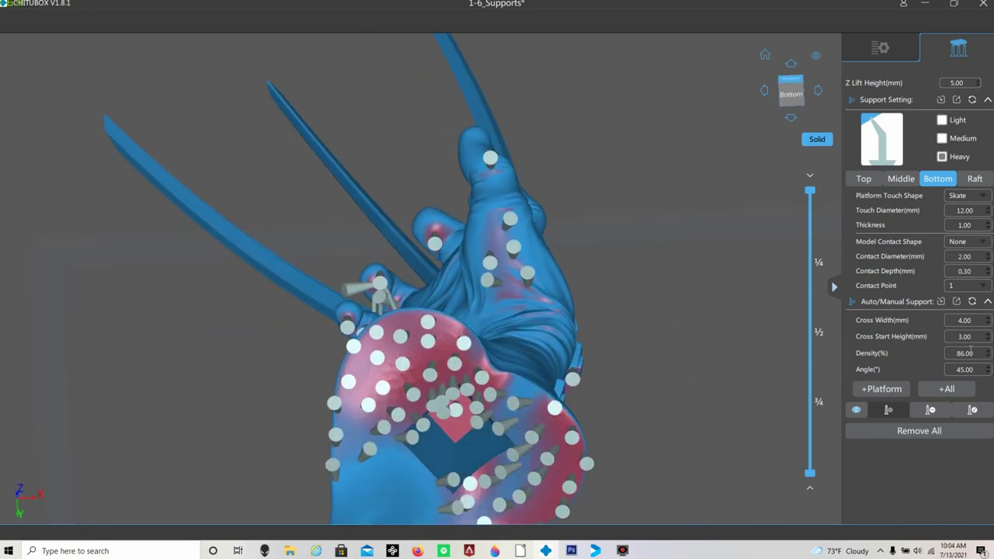
scroll(971, 353, down, 2)
right_drag(708, 369, 935, 397)
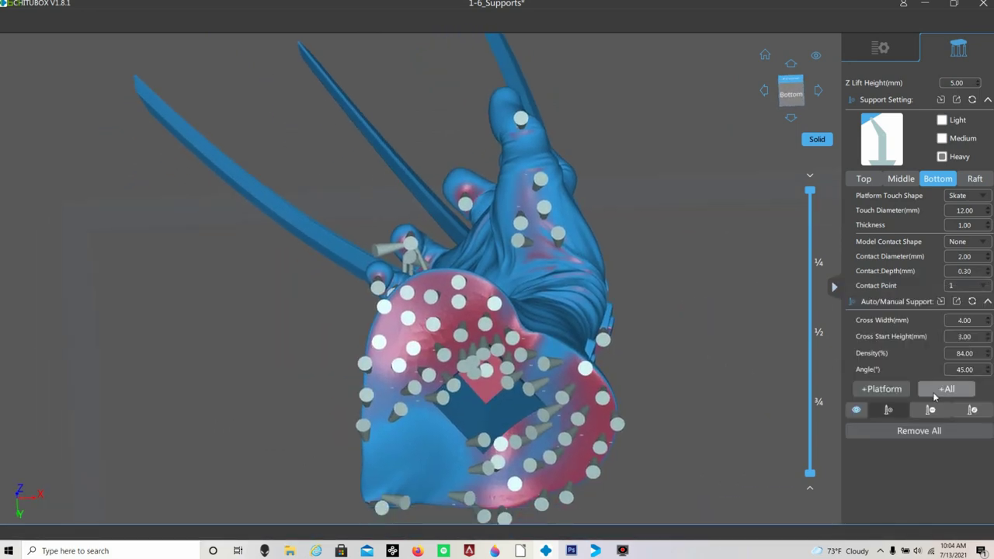
Step: Regenerate all supports at 84% density and inspect the hand from the front
click(935, 394)
click(476, 298)
right_drag(475, 297, 688, 387)
scroll(688, 387, down, 2)
right_drag(746, 355, 840, 395)
right_drag(750, 427, 748, 335)
scroll(677, 362, up, 2)
scroll(686, 355, down, 3)
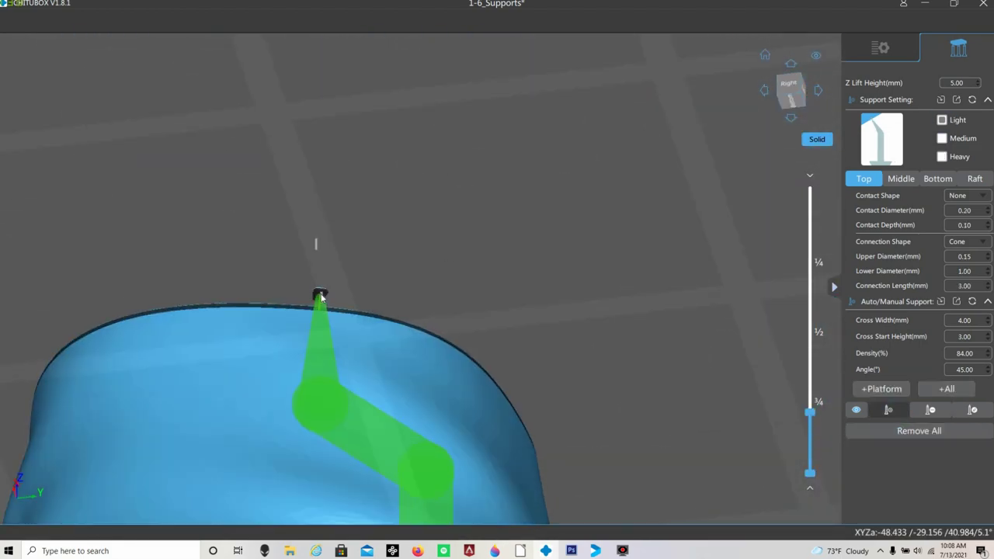
Step: Place a manual support on the model's top edge and inspect the arm's chevron detail
click(321, 297)
drag(321, 297, 579, 231)
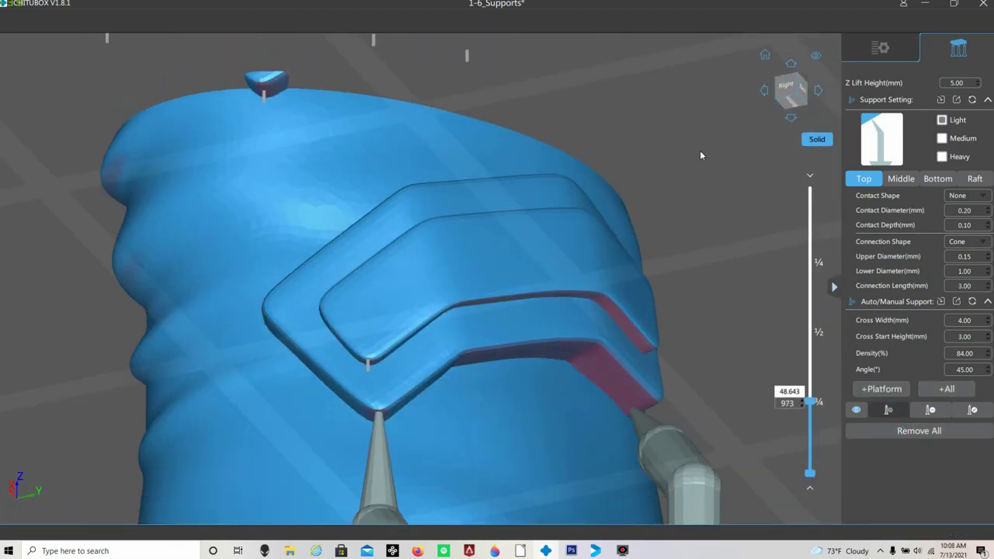
drag(700, 155, 810, 389)
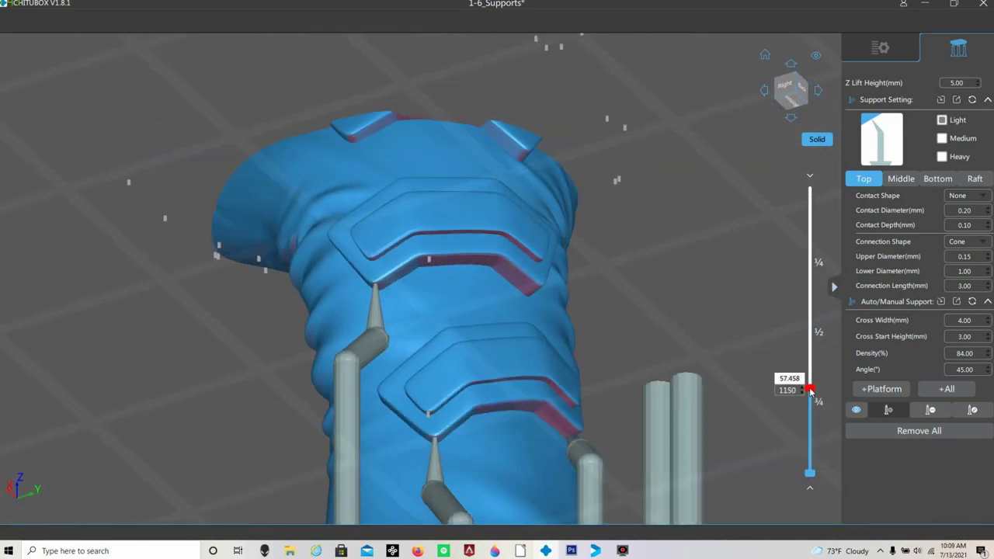
drag(616, 132, 654, 240)
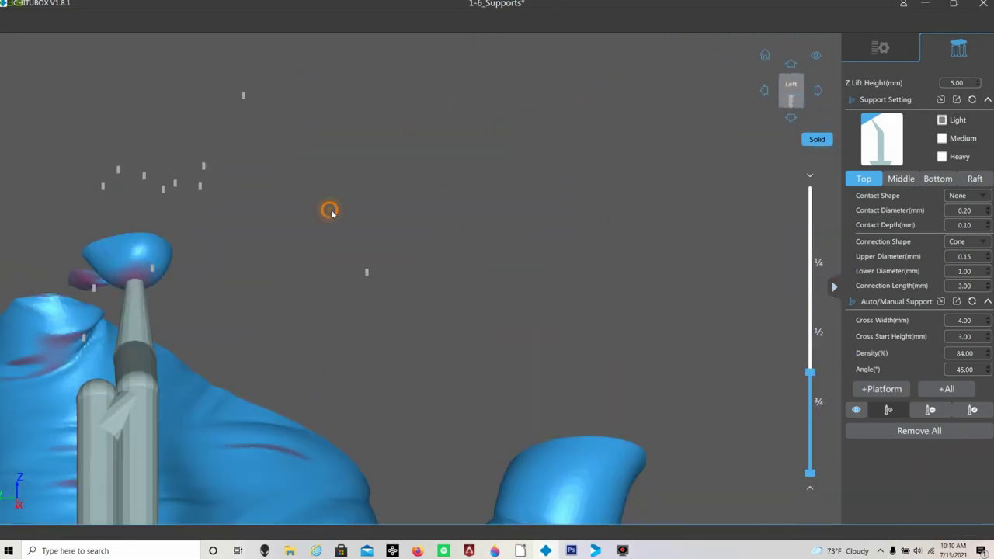
drag(329, 210, 581, 207)
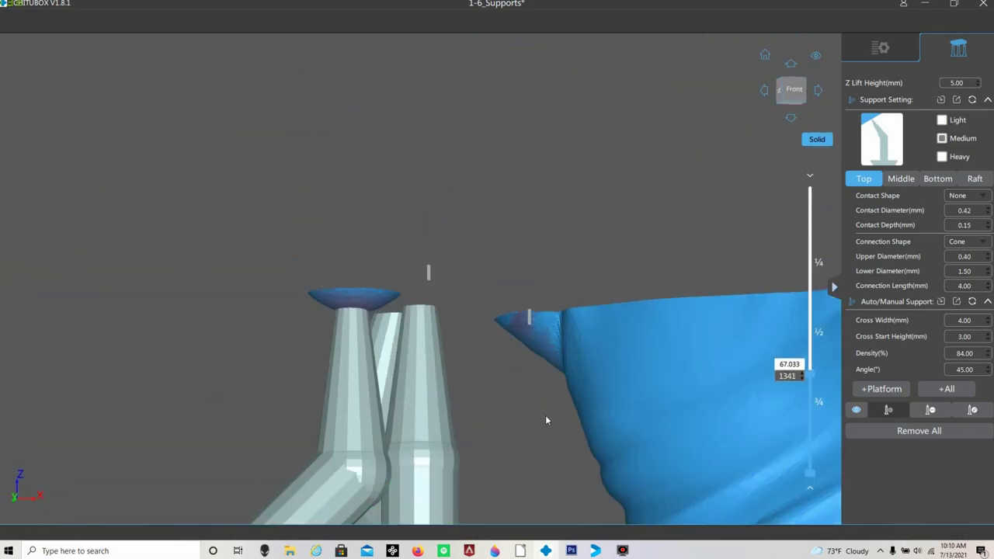
drag(544, 415, 362, 151)
scroll(466, 194, up, 3)
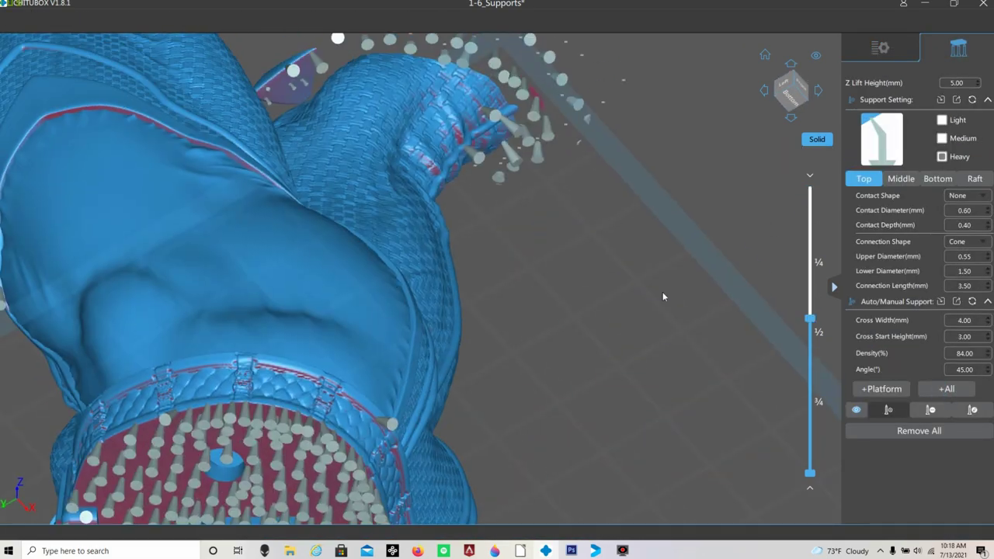
Step: Orbit the view toward the supported legs' underside
drag(661, 291, 687, 394)
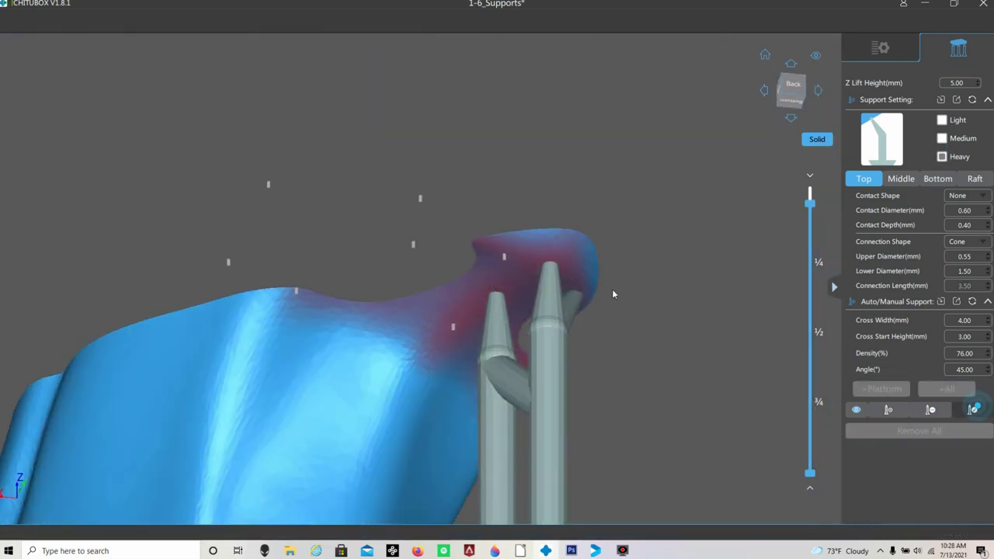
drag(612, 289, 724, 312)
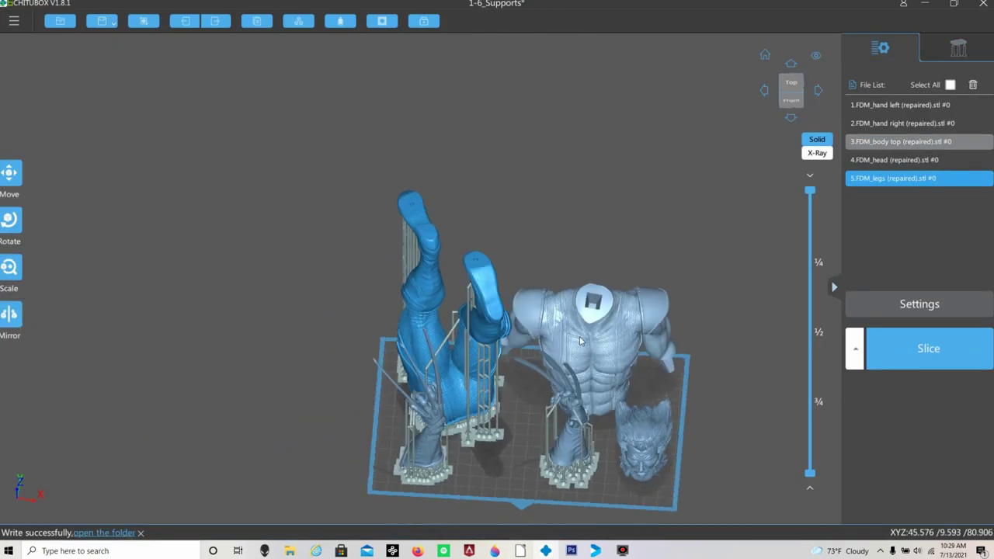
Step: Generate automatic supports for the legs part
click(948, 390)
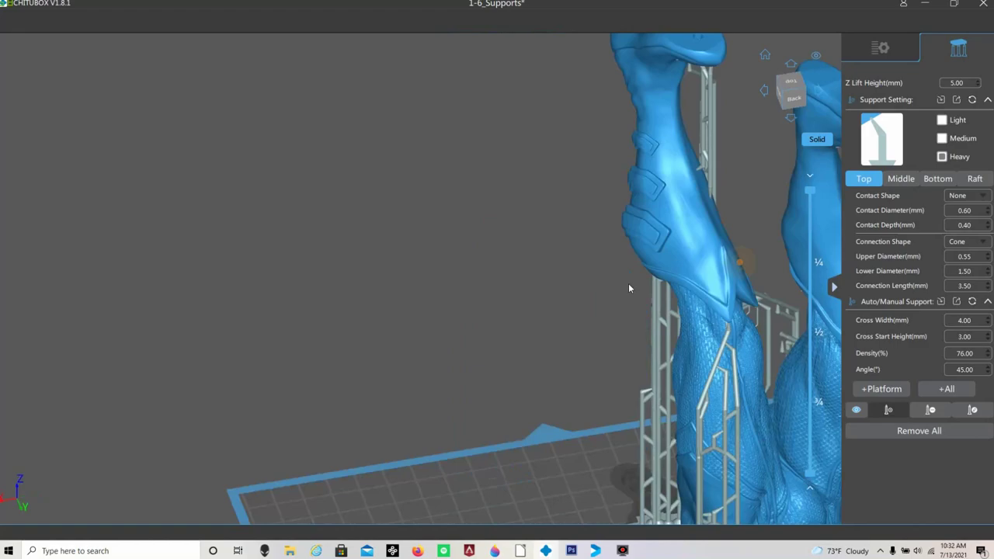
Step: Confirm saving the project, then remove all supports from the body top
click(522, 273)
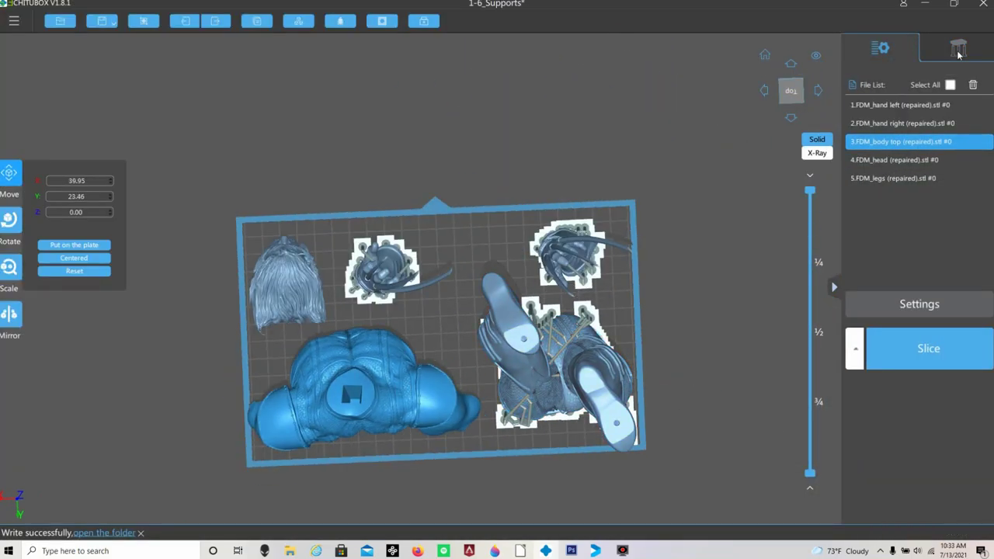
click(959, 51)
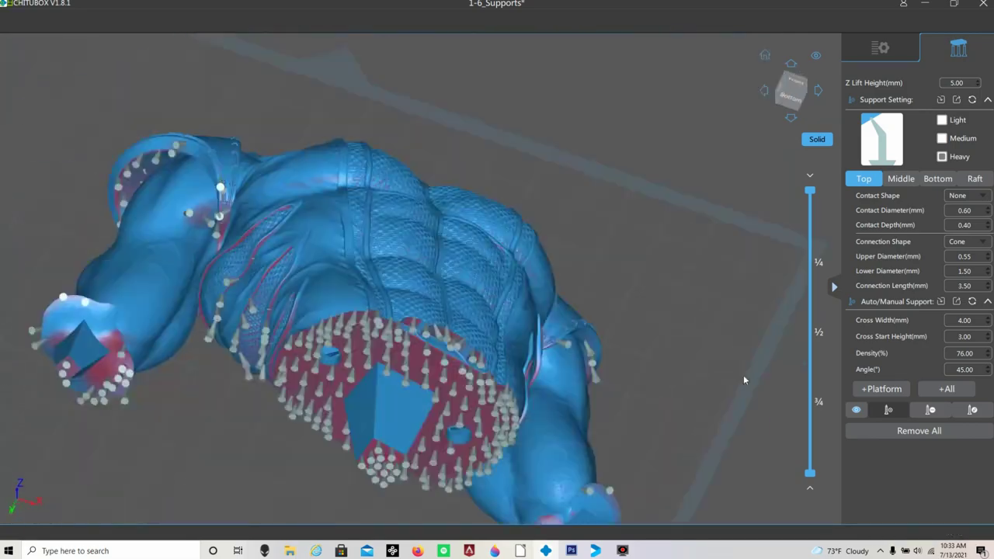
click(913, 432)
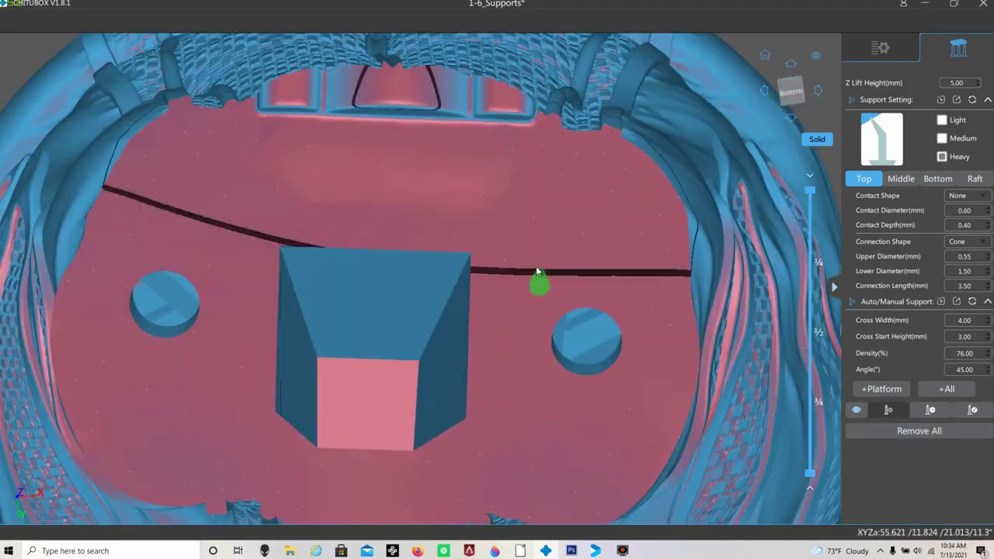
Step: Limit the layer preview to the body top's lowest layers to inspect its underside
drag(810, 191, 808, 450)
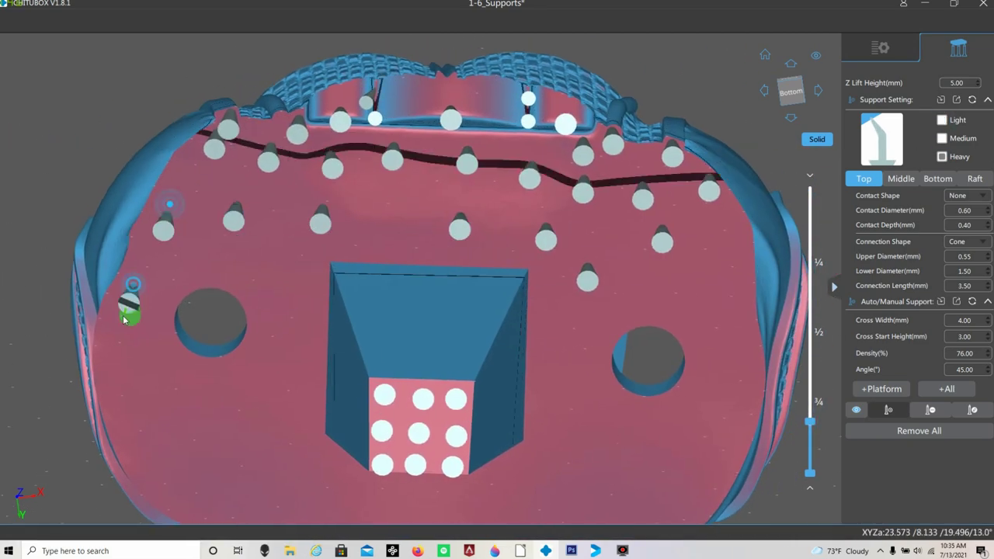
scroll(124, 319, down, 6)
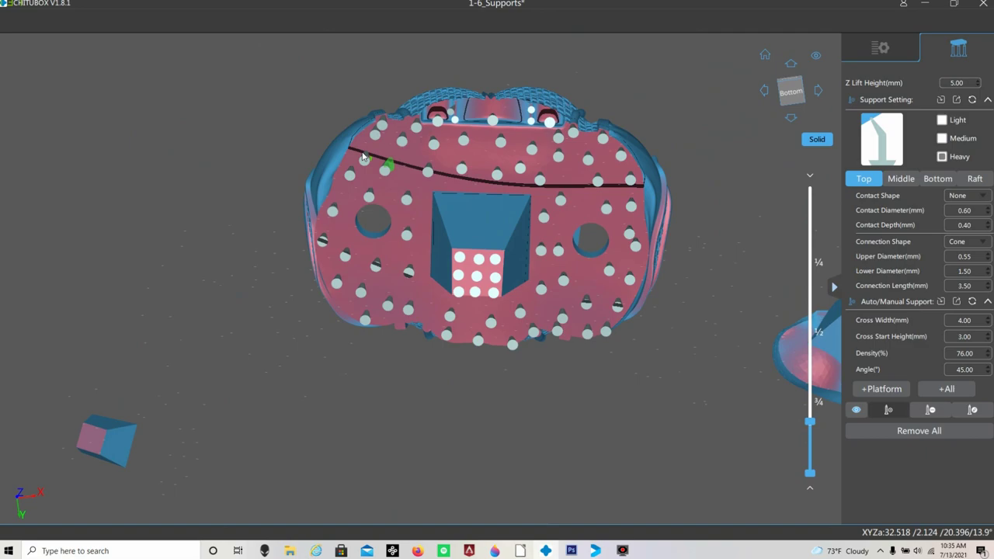
scroll(363, 157, up, 5)
scroll(483, 343, down, 3)
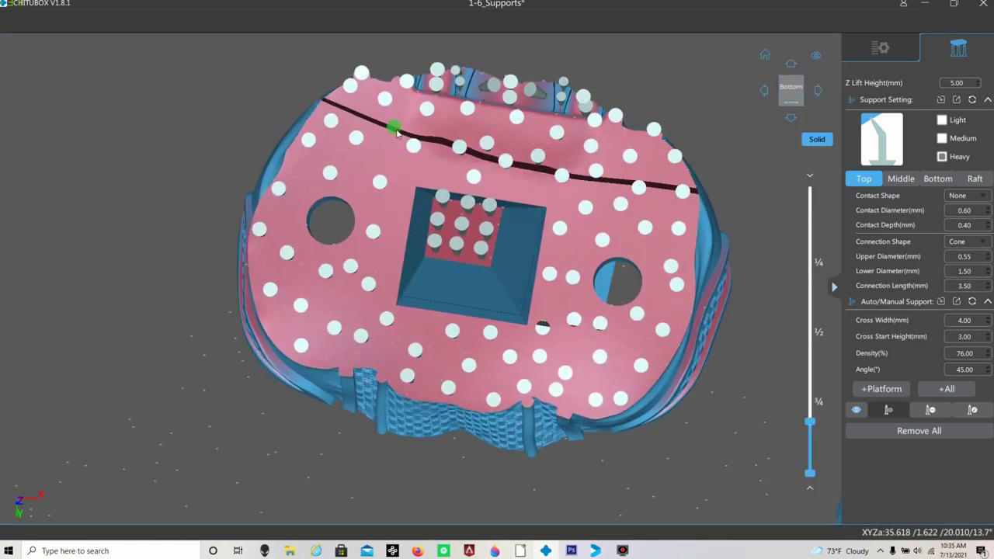
scroll(621, 322, down, 5)
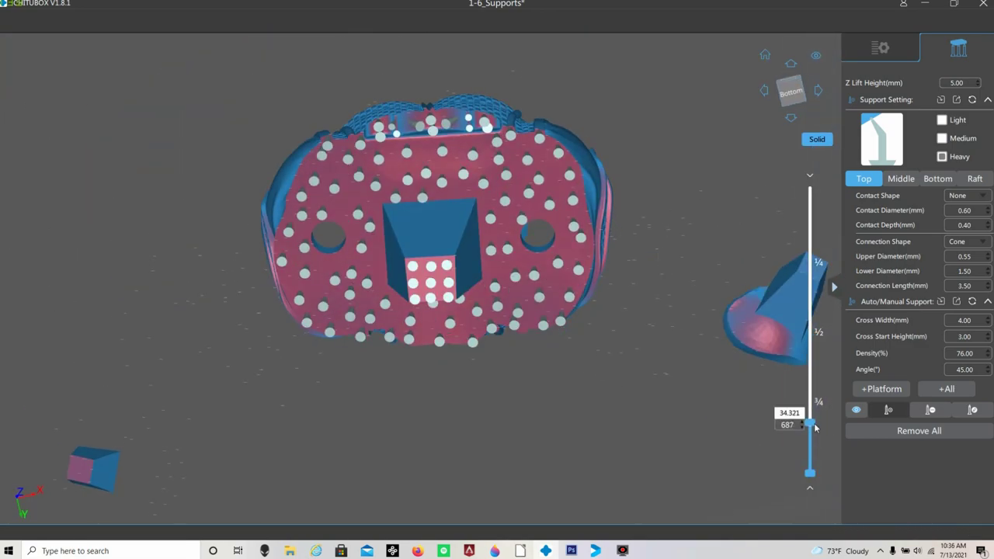
scroll(622, 264, up, 6)
Step: Add three manual supports along the body top's right edge
click(479, 274)
click(483, 205)
click(489, 149)
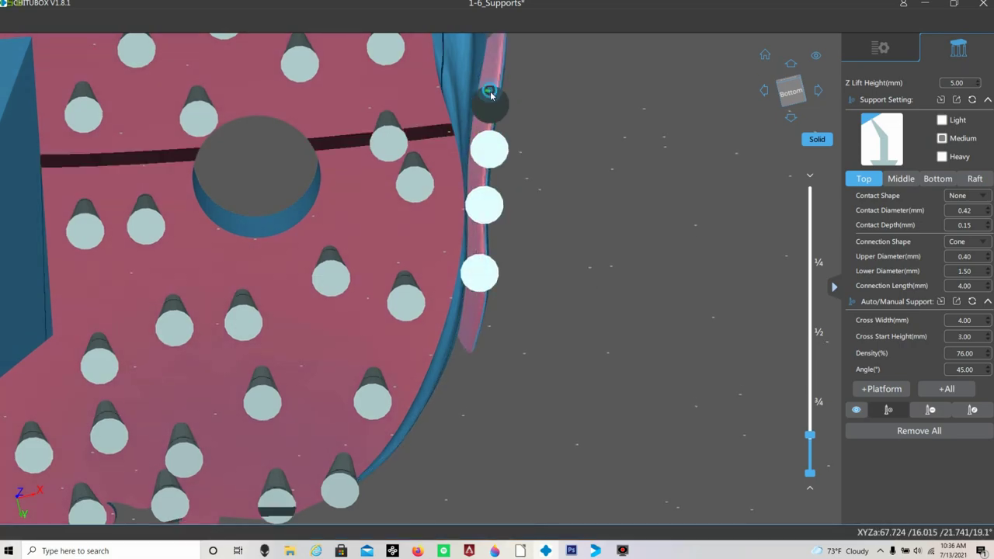
scroll(284, 393, down, 3)
drag(285, 393, 446, 317)
drag(386, 404, 595, 370)
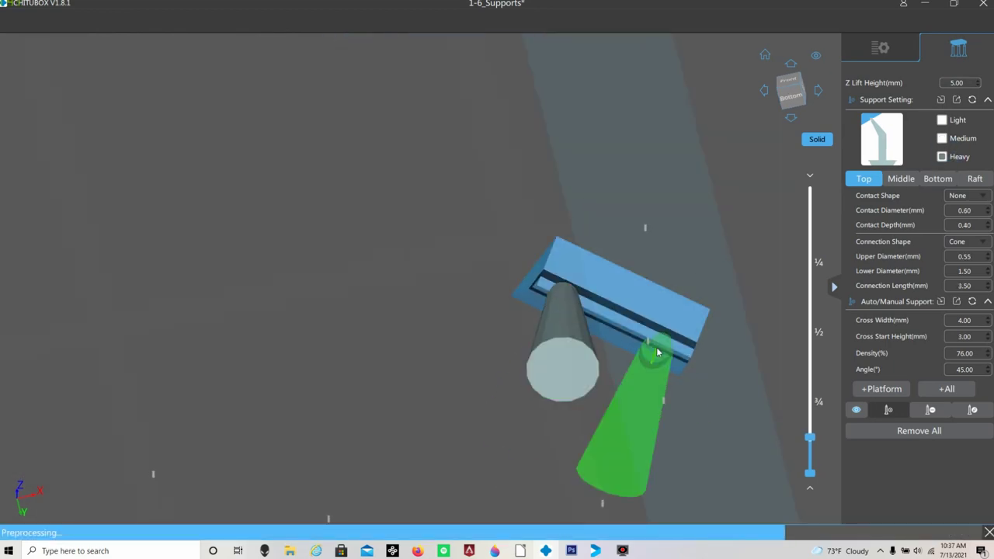
drag(810, 439, 810, 428)
scroll(645, 208, up, 5)
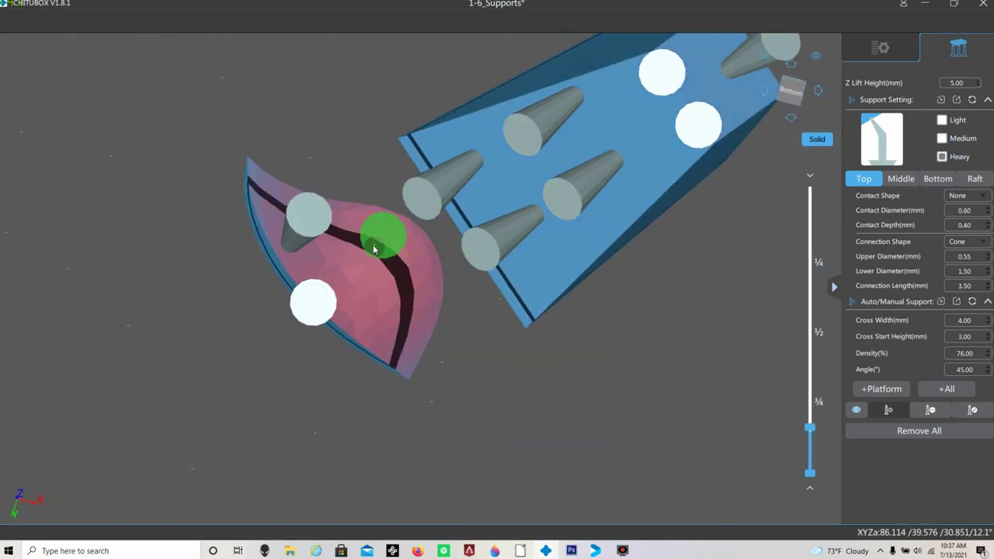
drag(490, 415, 772, 288)
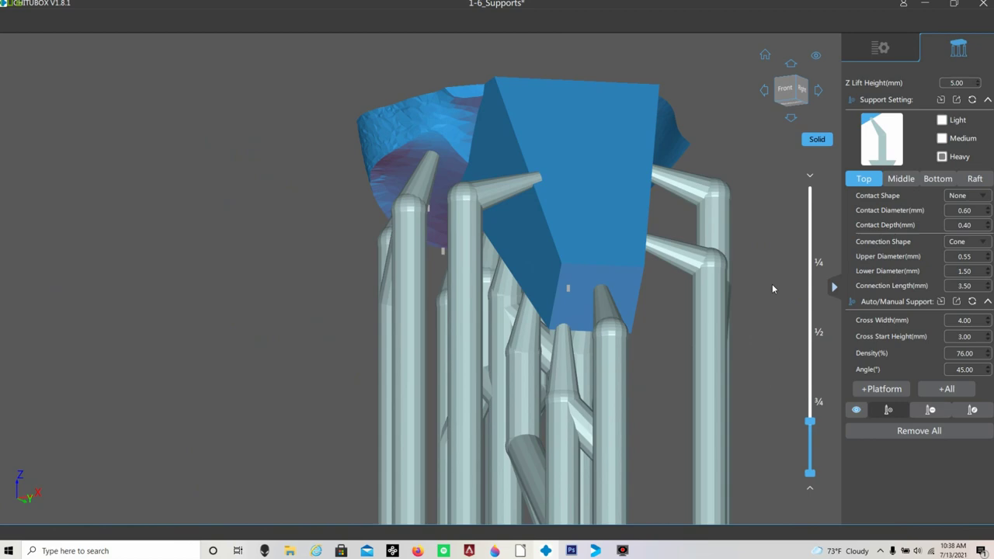
drag(506, 230, 696, 410)
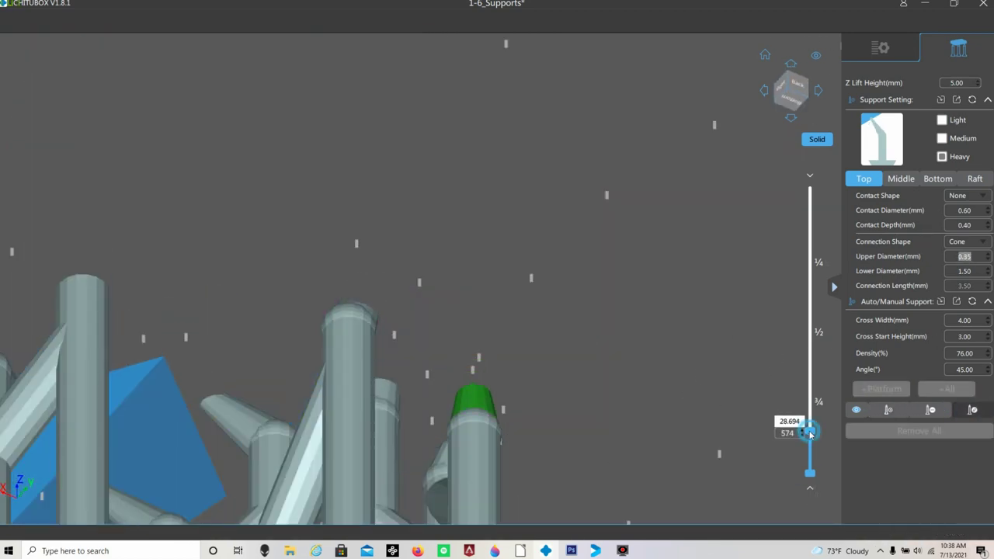
drag(501, 336, 65, 72)
drag(410, 221, 435, 350)
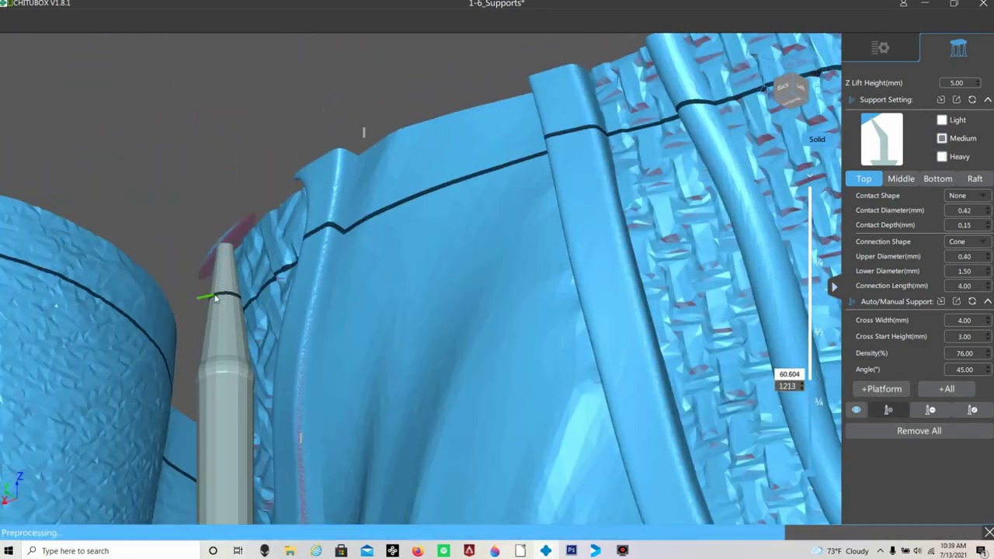
scroll(442, 401, down, 10)
scroll(354, 278, up, 15)
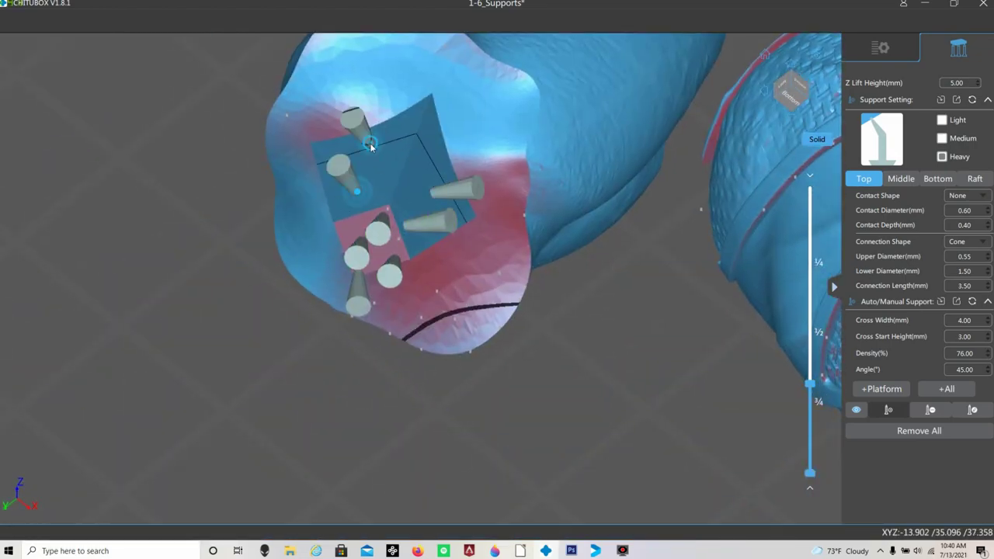
scroll(370, 147, down, 10)
scroll(645, 208, up, 12)
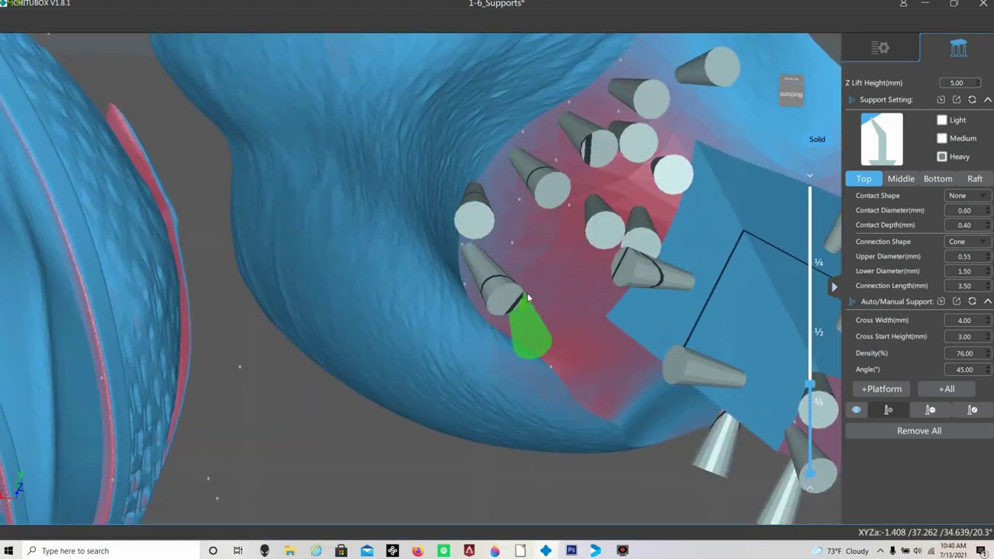
drag(527, 298, 564, 315)
scroll(564, 316, down, 10)
scroll(437, 179, up, 10)
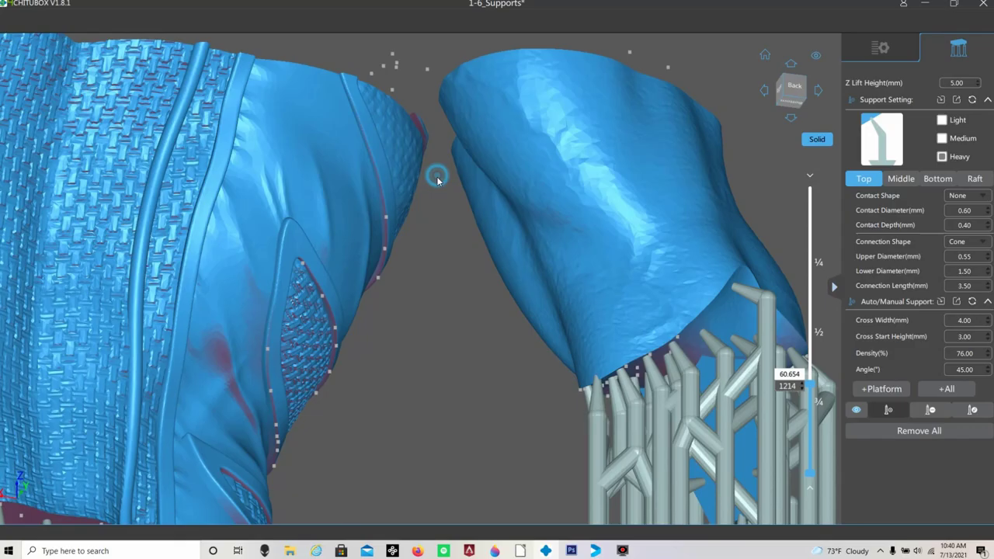
drag(437, 180, 634, 209)
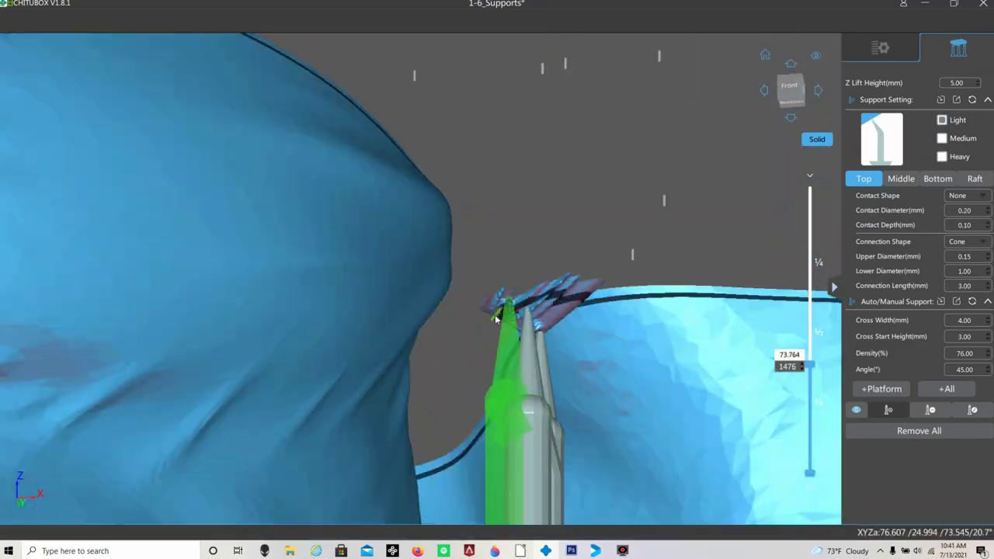
Step: Check the shoe's supports and add one under the thin ridged flap
drag(496, 318, 606, 146)
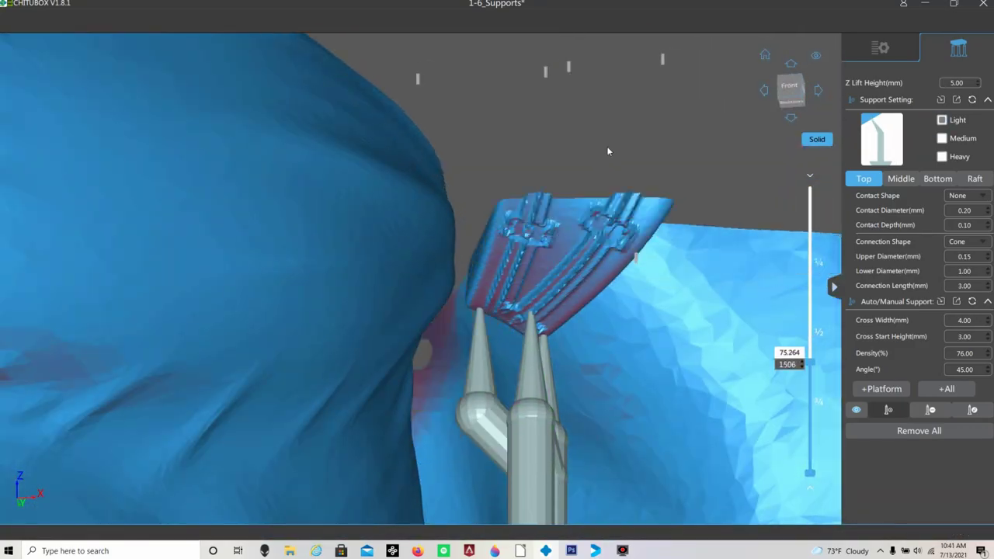
scroll(607, 146, down, 5)
drag(691, 124, 428, 180)
scroll(505, 287, up, 5)
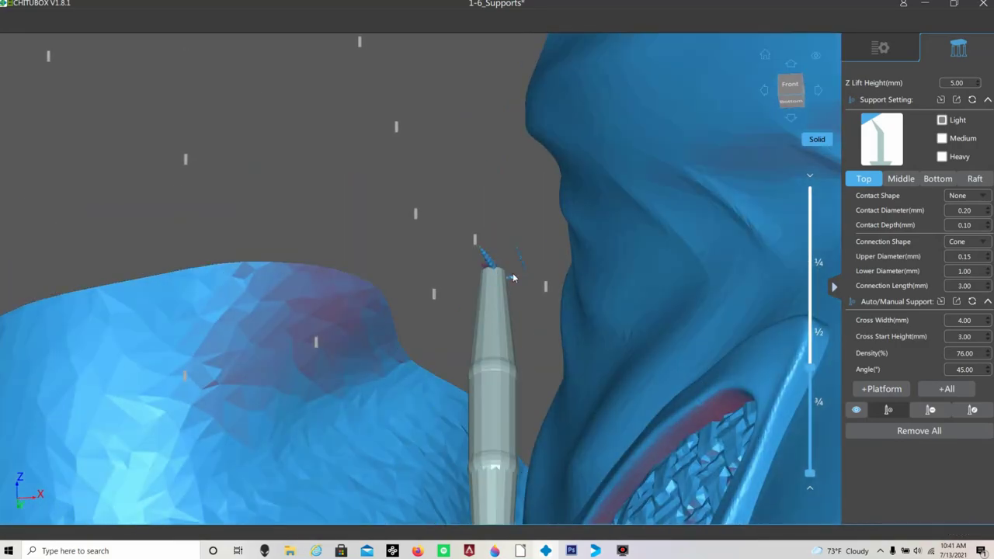
click(524, 247)
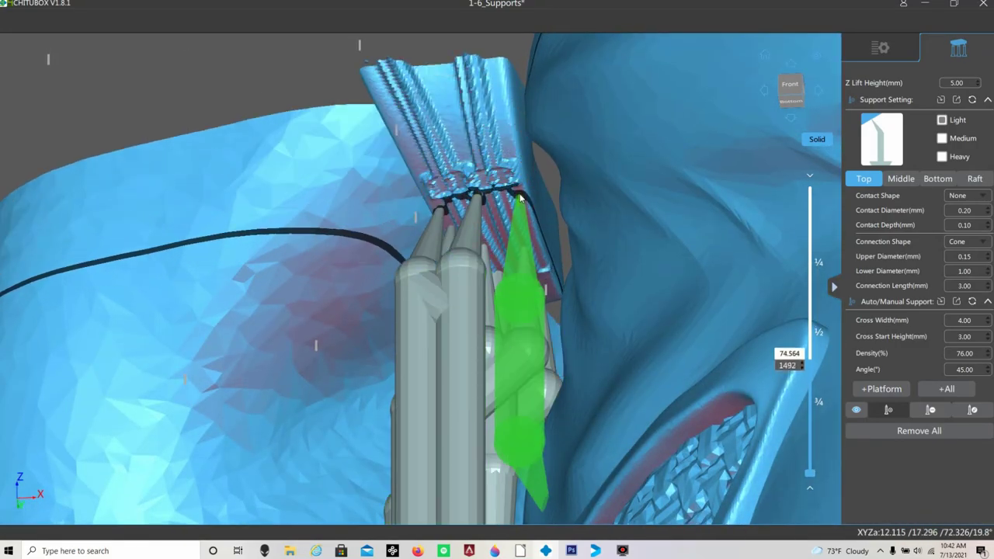
Step: Inspect the arc of supports along the chest from below
scroll(544, 225, down, 5)
scroll(641, 288, up, 4)
drag(641, 288, 494, 355)
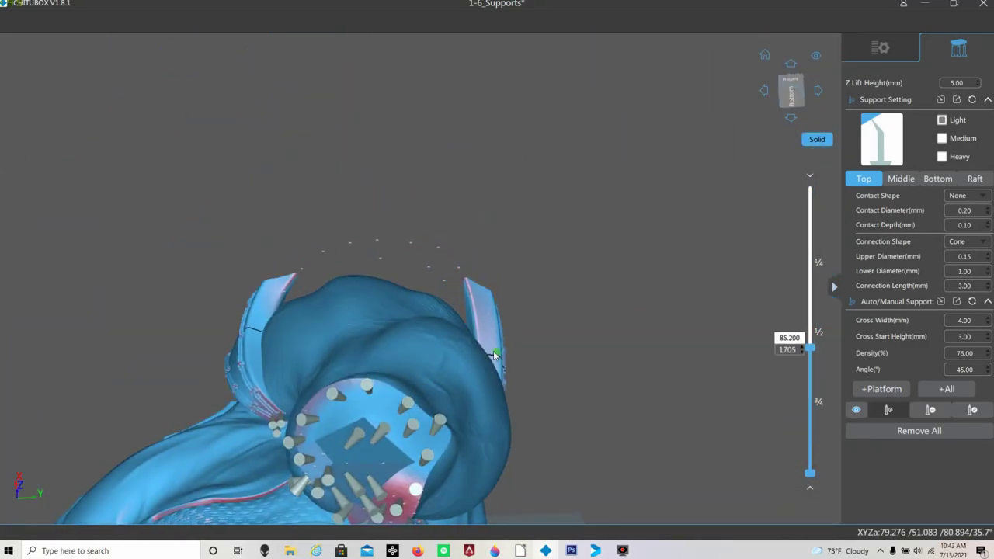
scroll(554, 174, down, 3)
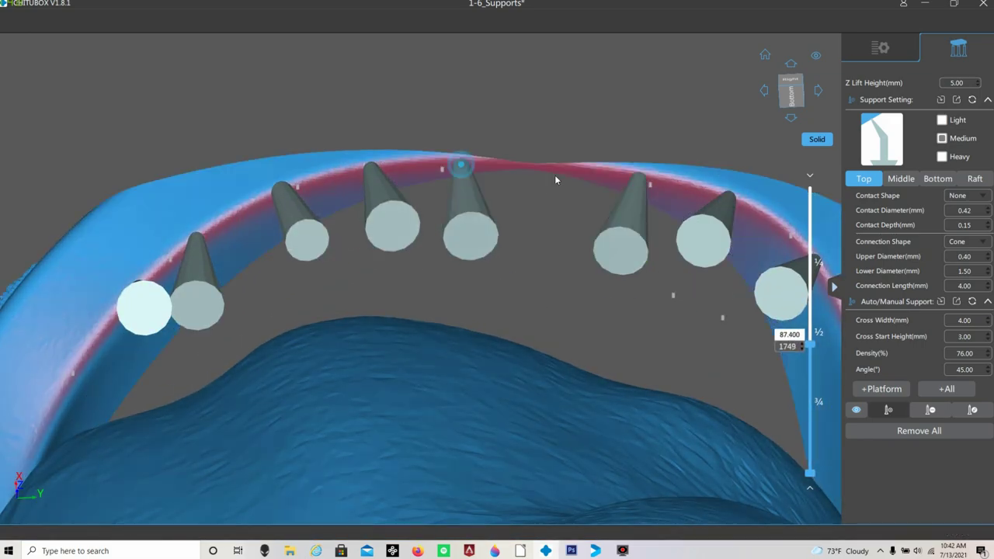
drag(515, 178, 769, 245)
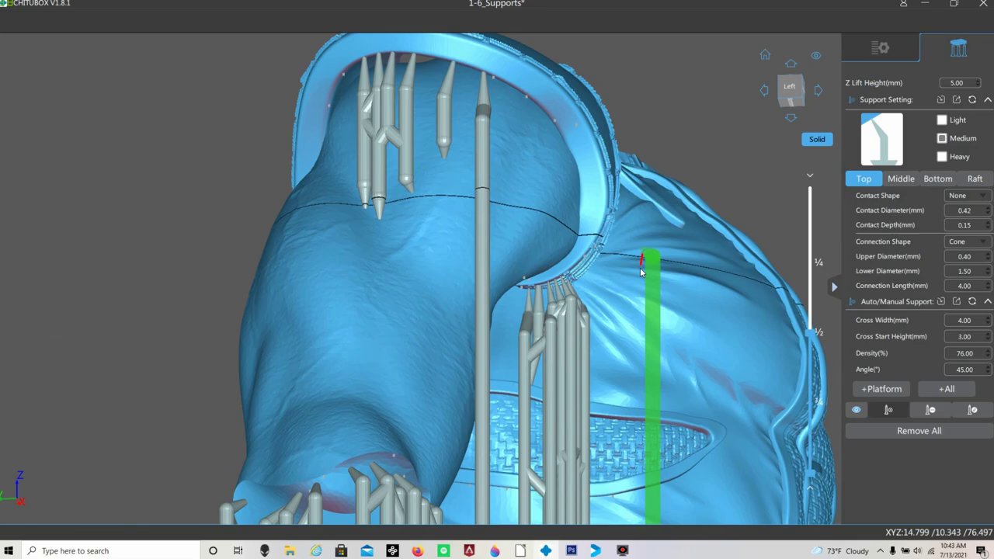
drag(642, 271, 630, 236)
scroll(630, 236, up, 5)
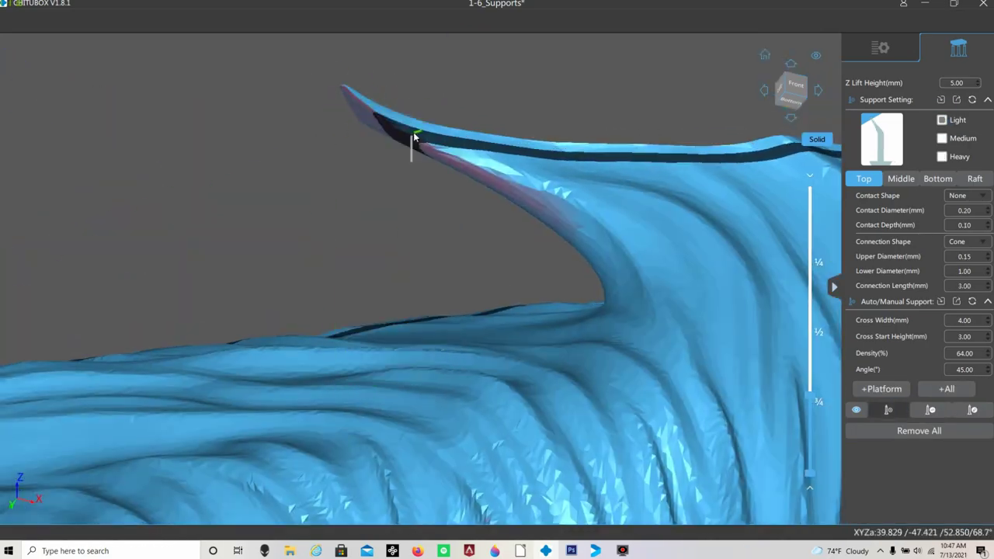
Step: Add Light-preset manual supports under the hair's pointed horn tips
click(406, 148)
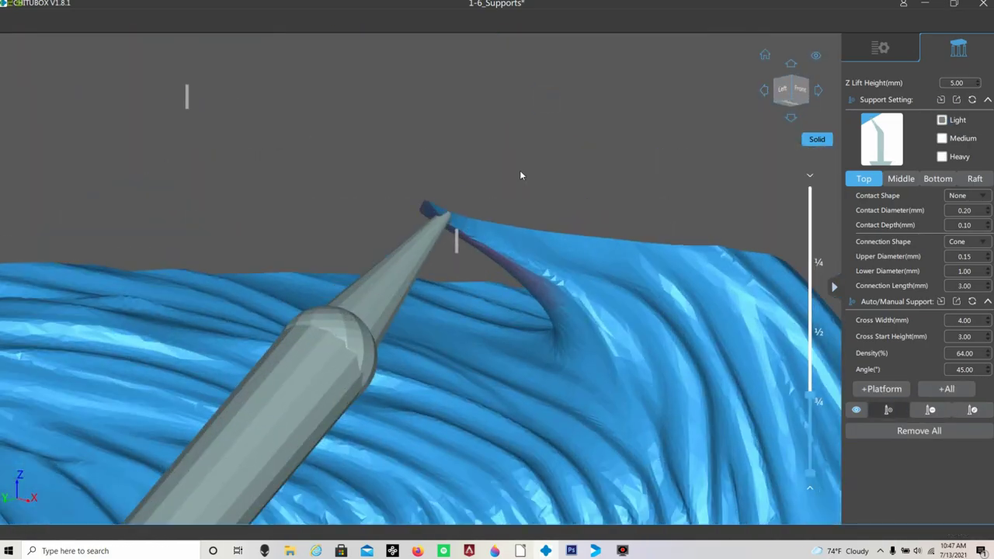
right_drag(520, 171, 507, 333)
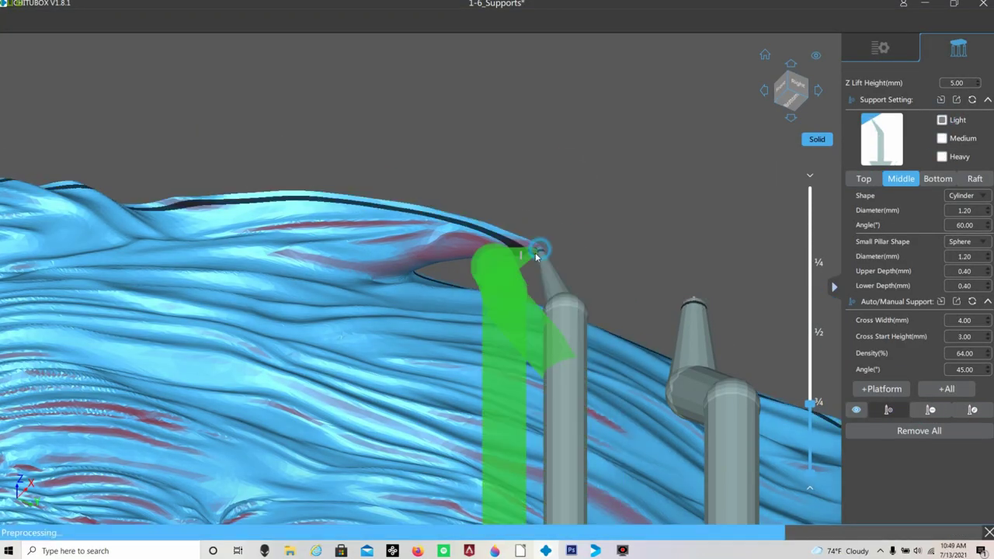
click(864, 178)
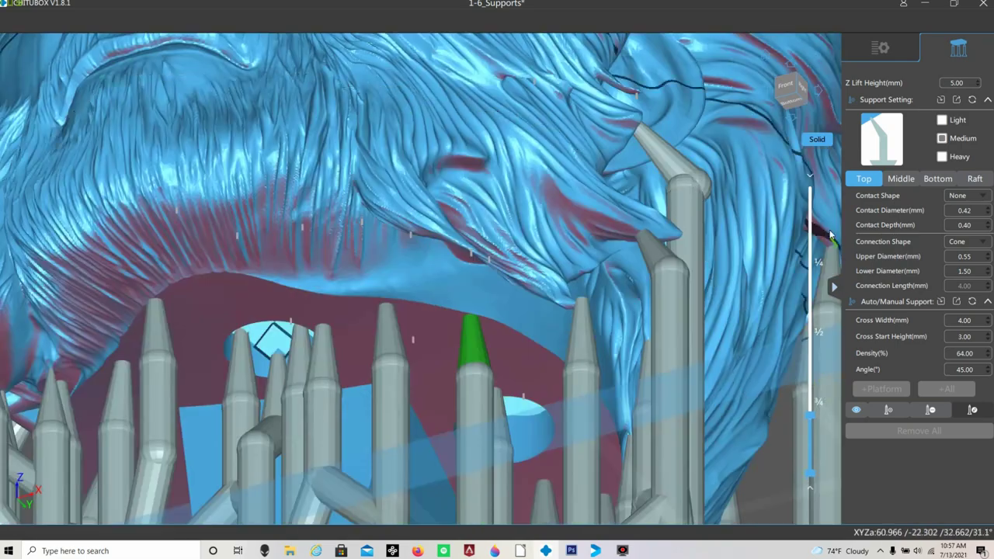
Step: Lower the layer slider and place a support beneath the thin hair strand tip
drag(810, 415, 810, 446)
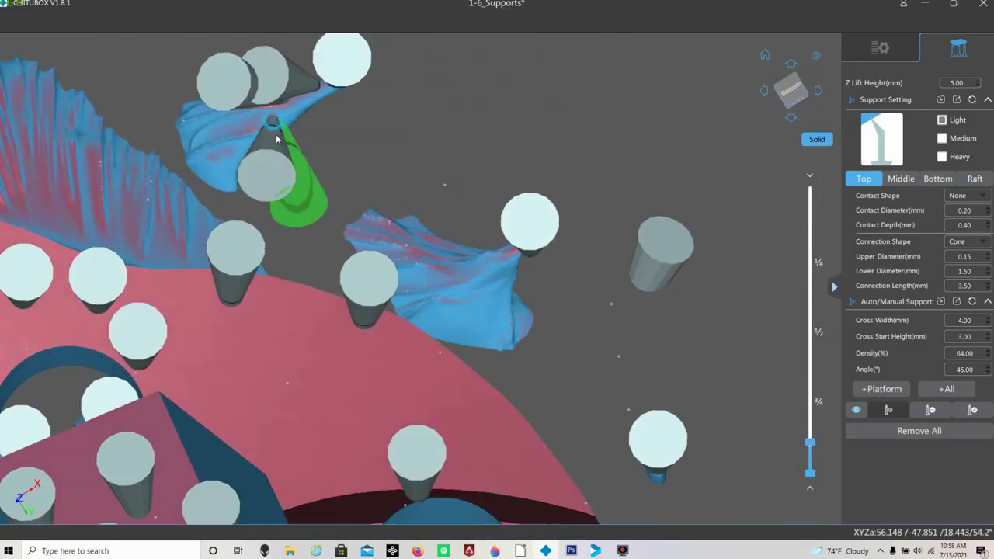
click(356, 164)
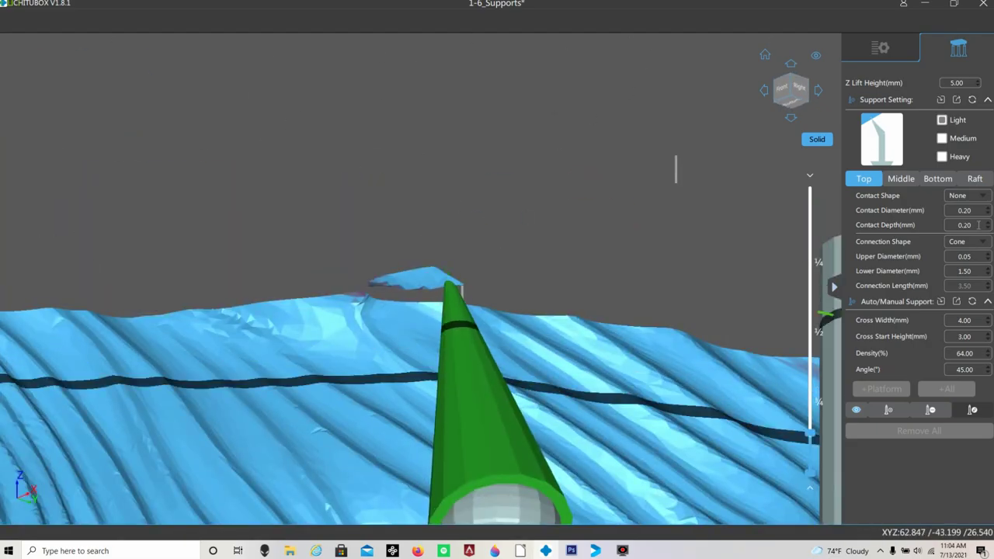
Step: Add Light supports to the thin hair tip and along the hair edge, including one from the plate
scroll(981, 225, down, 1)
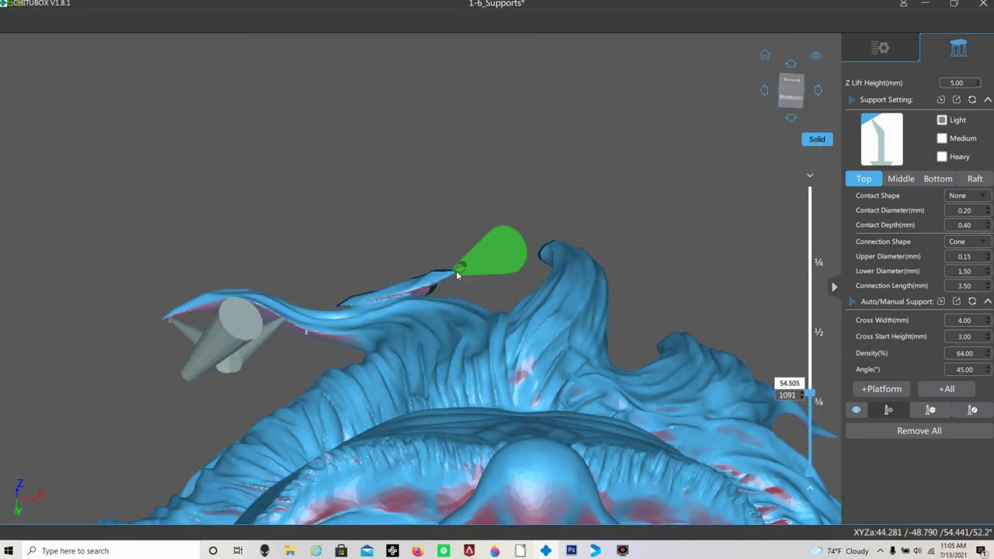
click(561, 278)
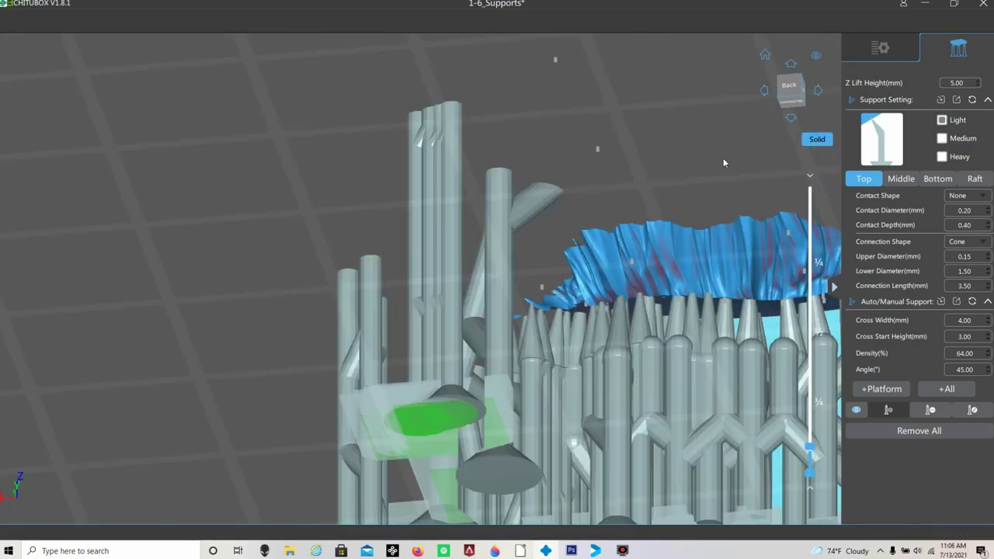
click(742, 142)
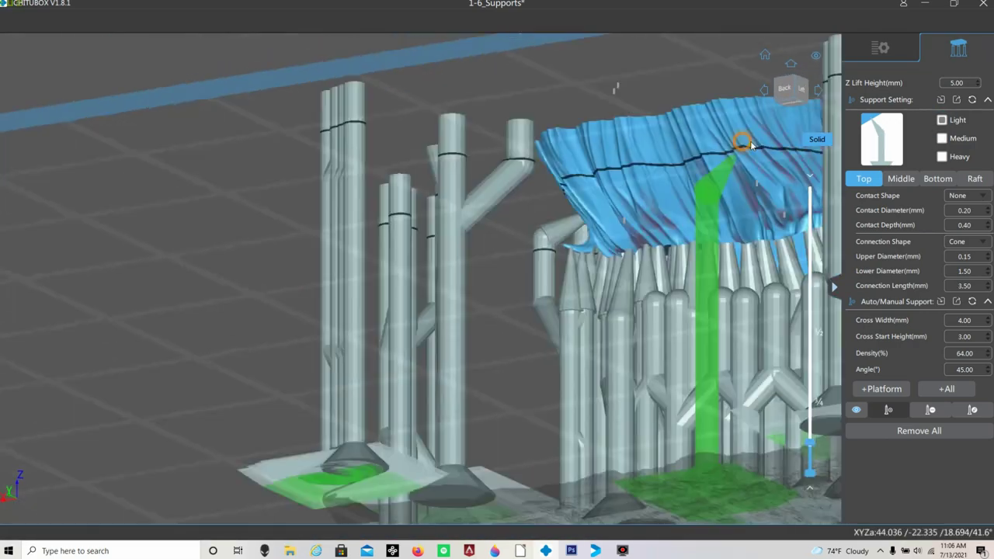
click(519, 160)
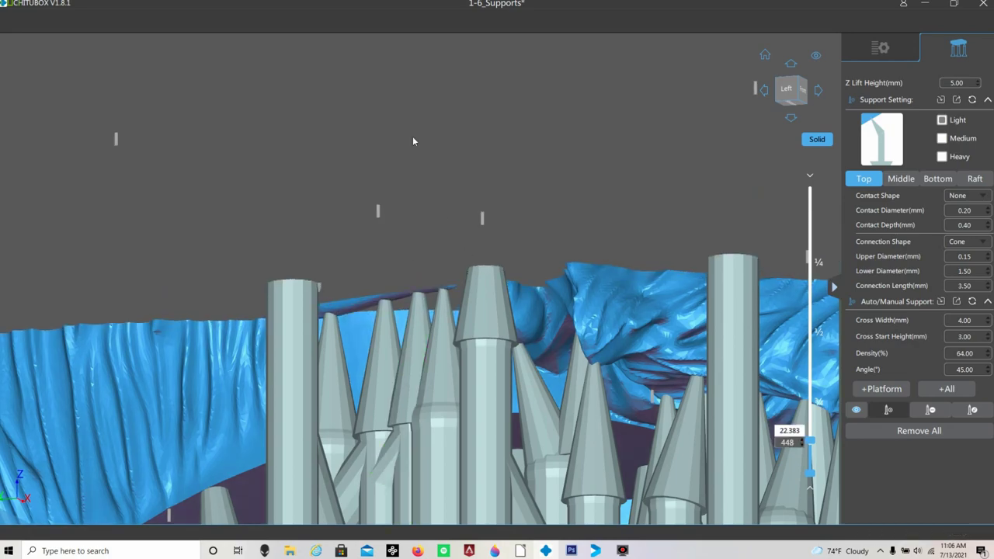